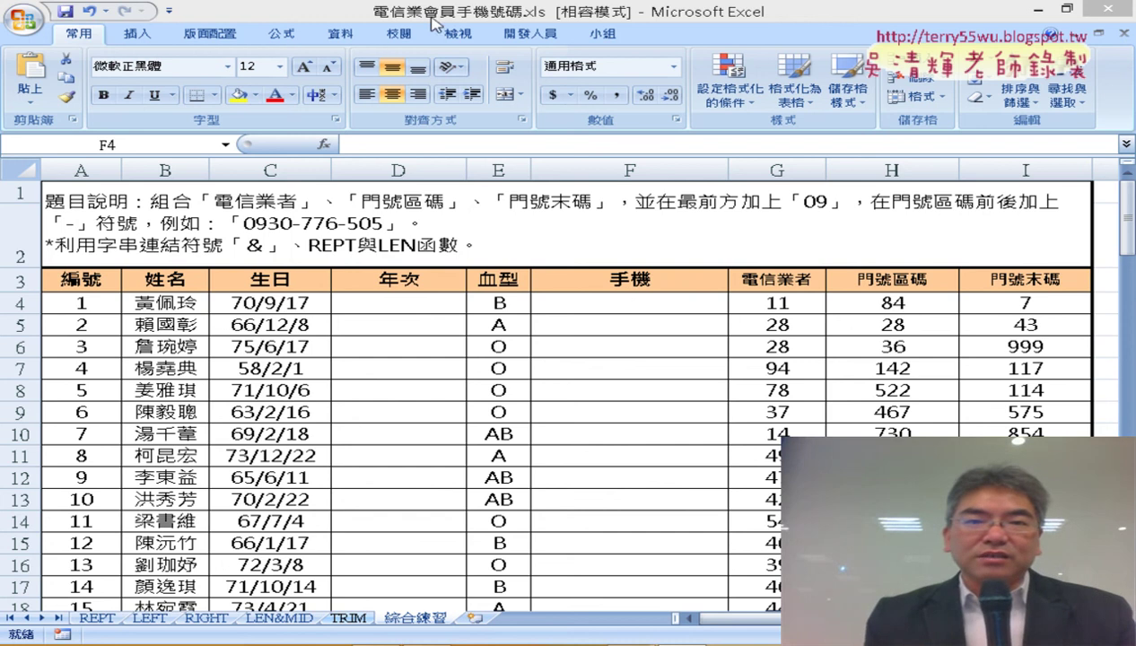
# - Select cell F4, the first 手機 cell, and begin editing it in the formula bar
pyautogui.click(636, 167)
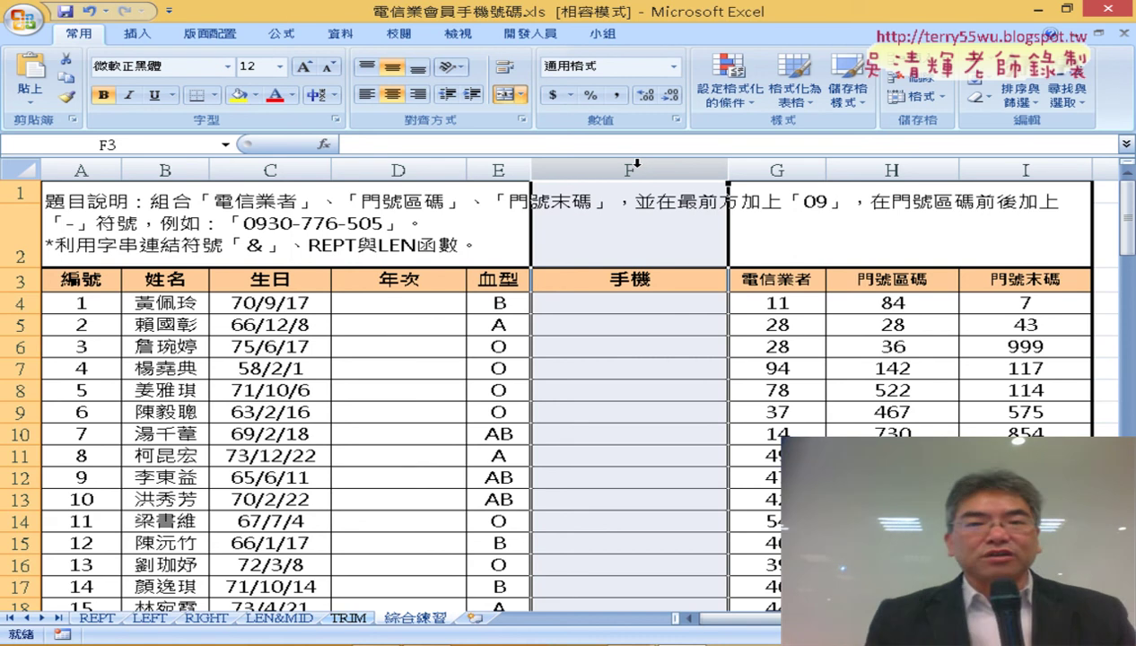
pyautogui.moveTo(779, 307); pyautogui.dragTo(1009, 296)
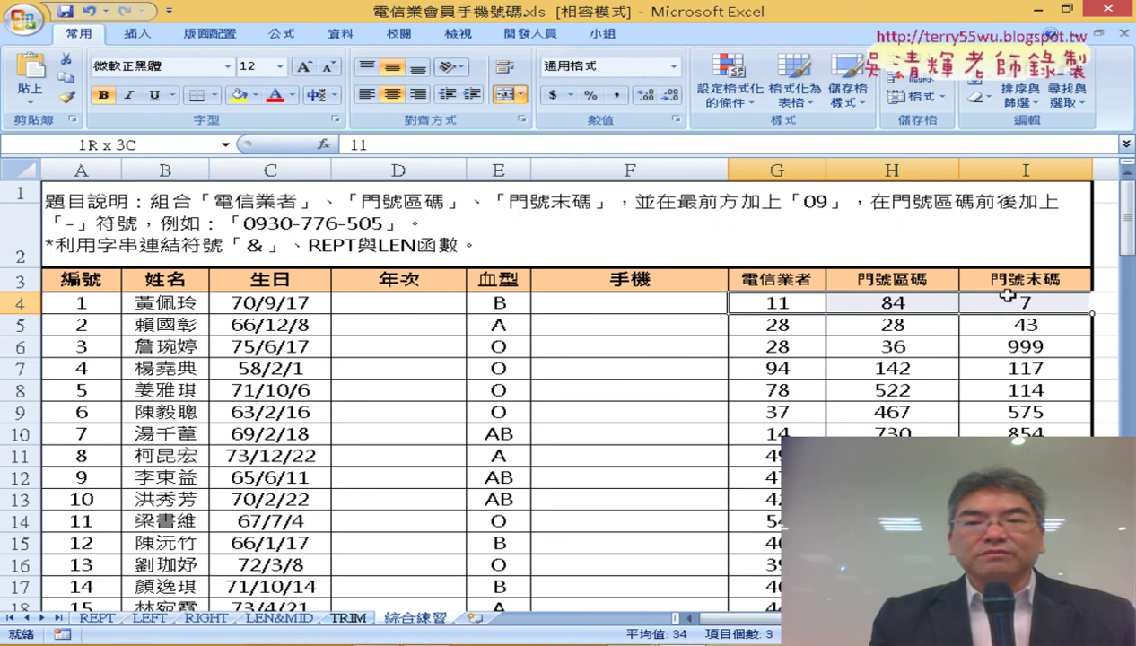
pyautogui.click(647, 305)
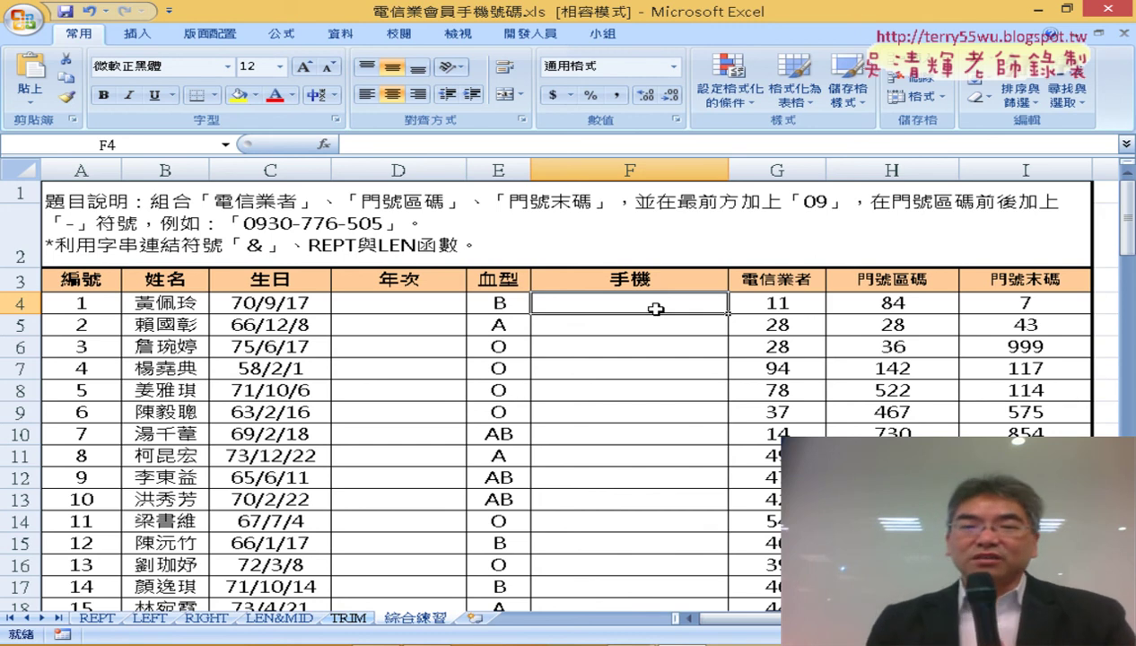
pyautogui.click(684, 172)
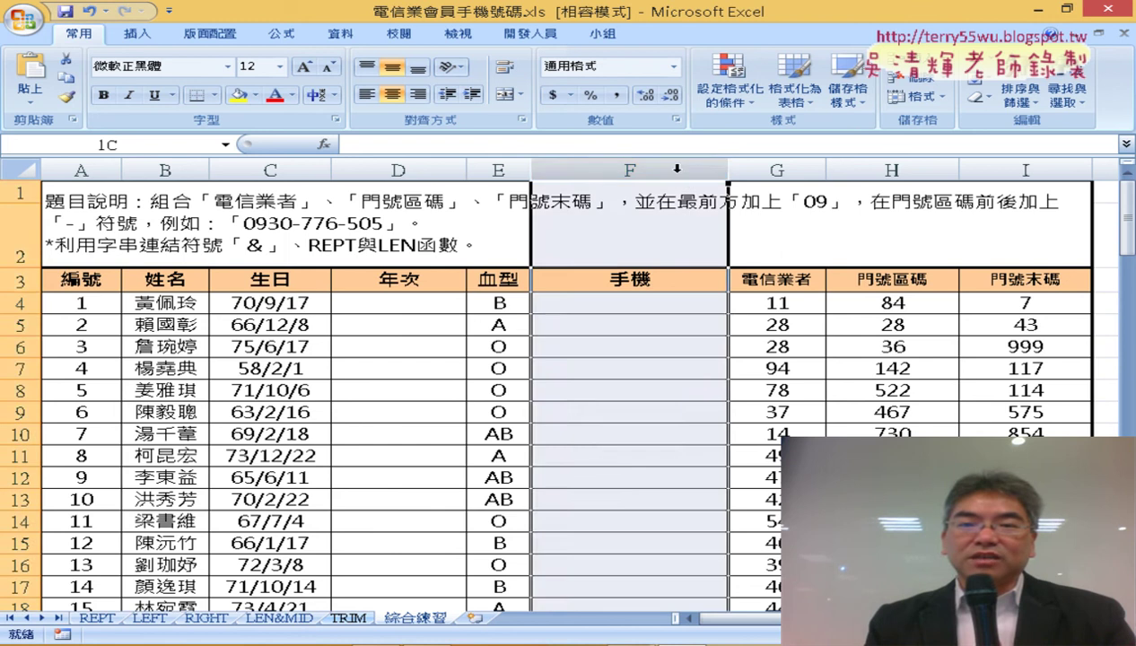
pyautogui.click(669, 307)
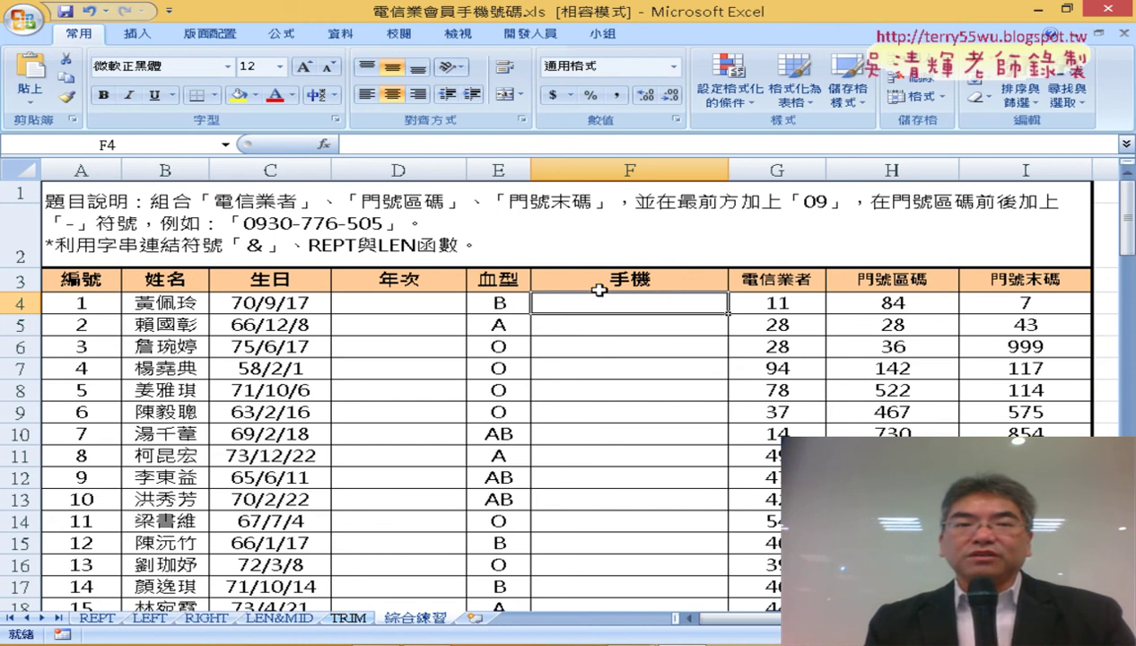
pyautogui.click(365, 145)
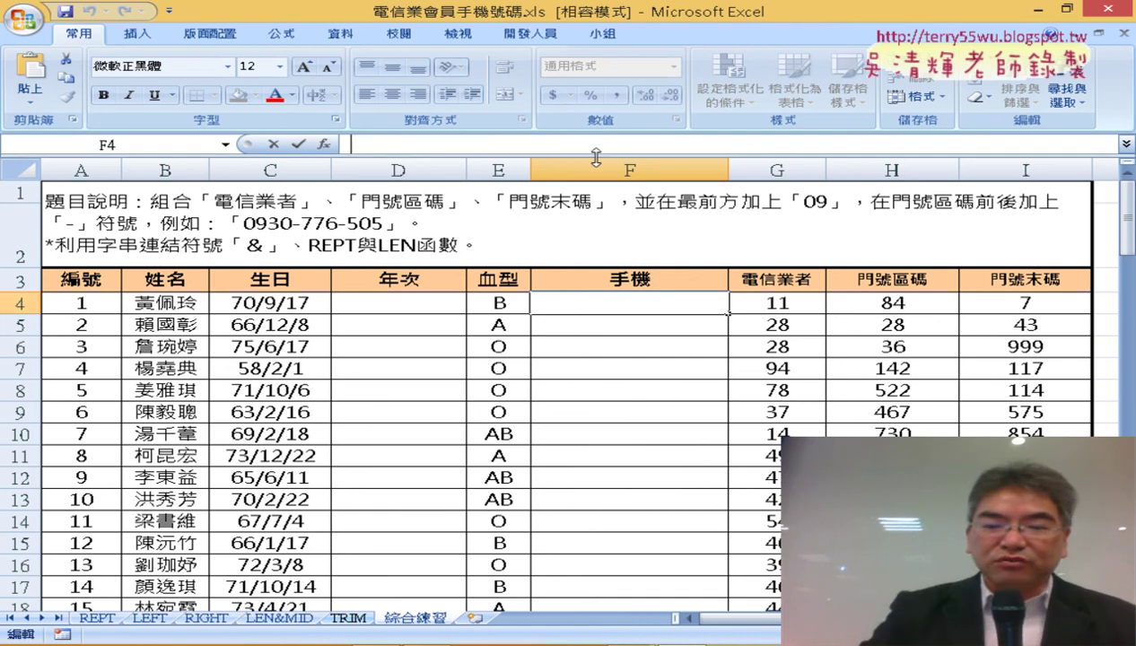
# - Enter the formula ="09"&G4 in F4 so it displays 0911
pyautogui.write('=')
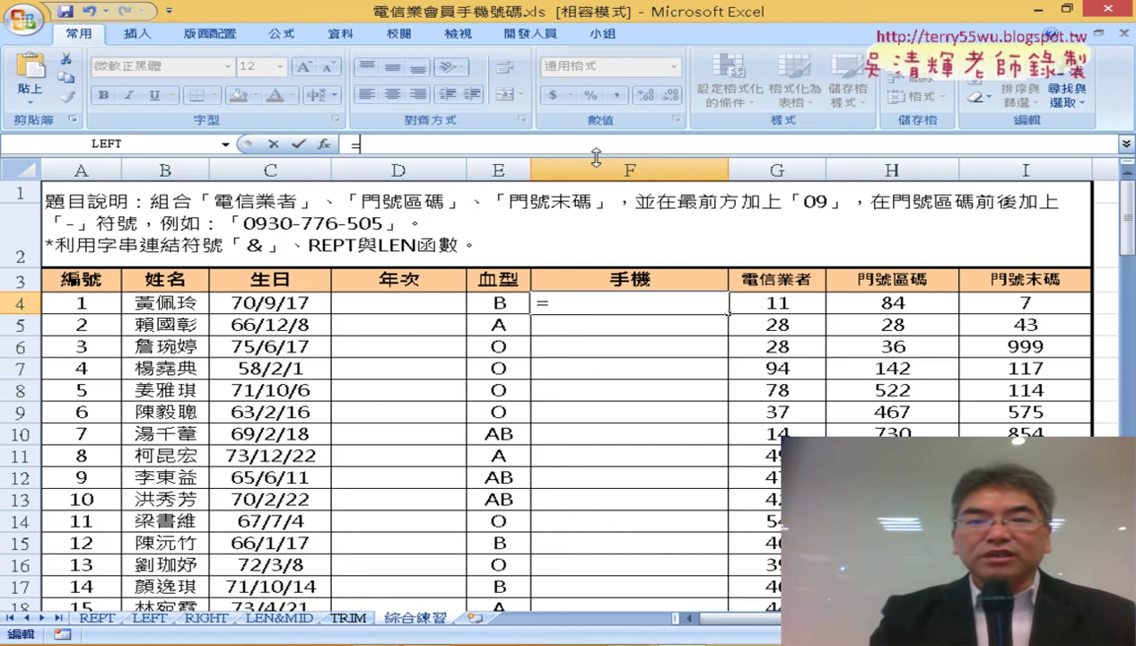
pyautogui.write('"')
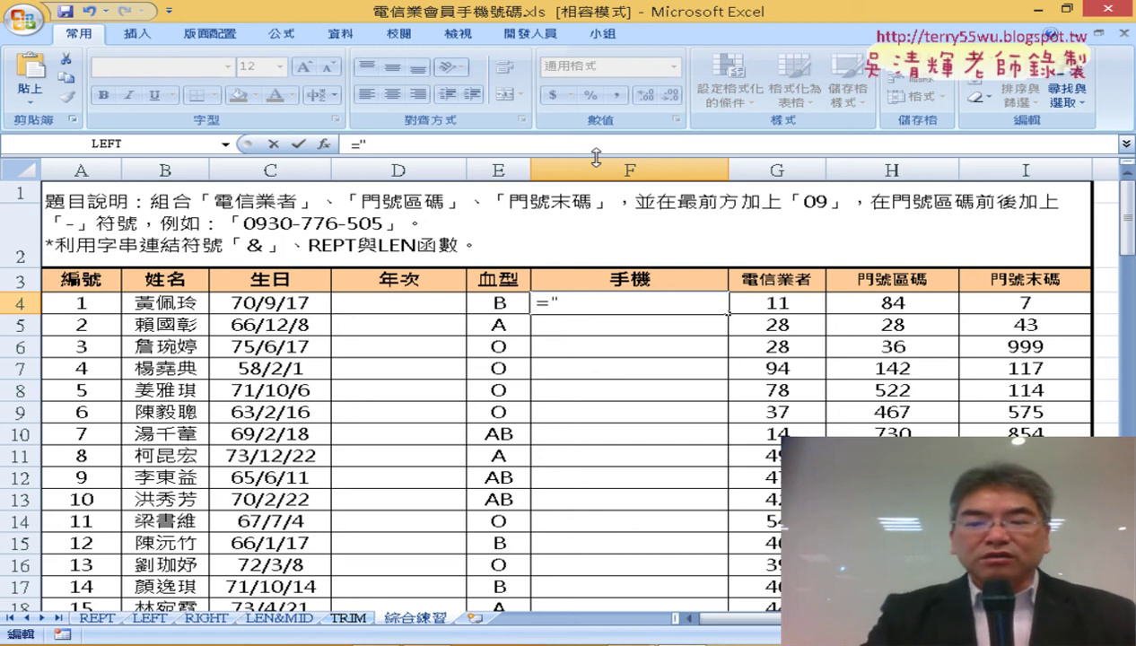
pyautogui.write('09')
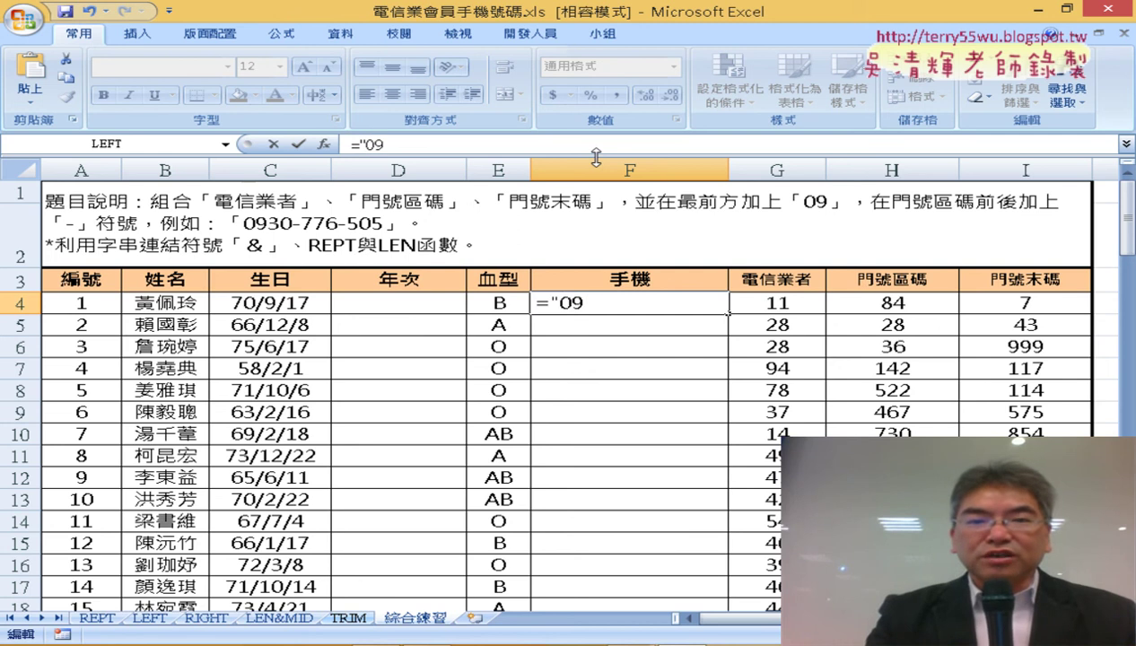
pyautogui.write('"')
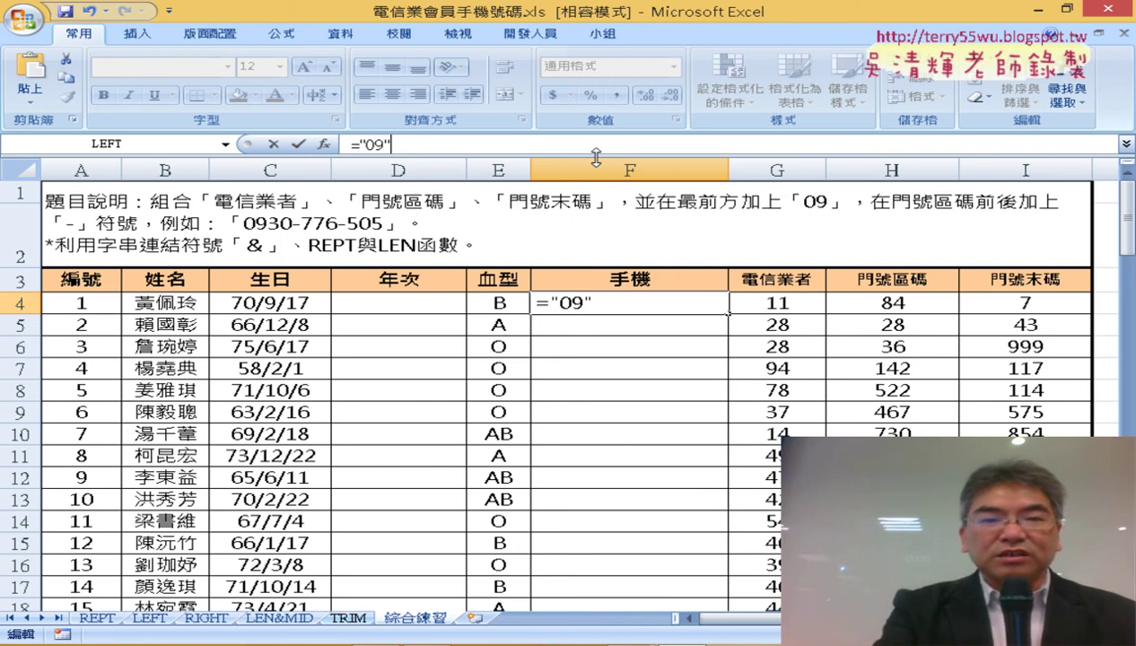
pyautogui.write('&')
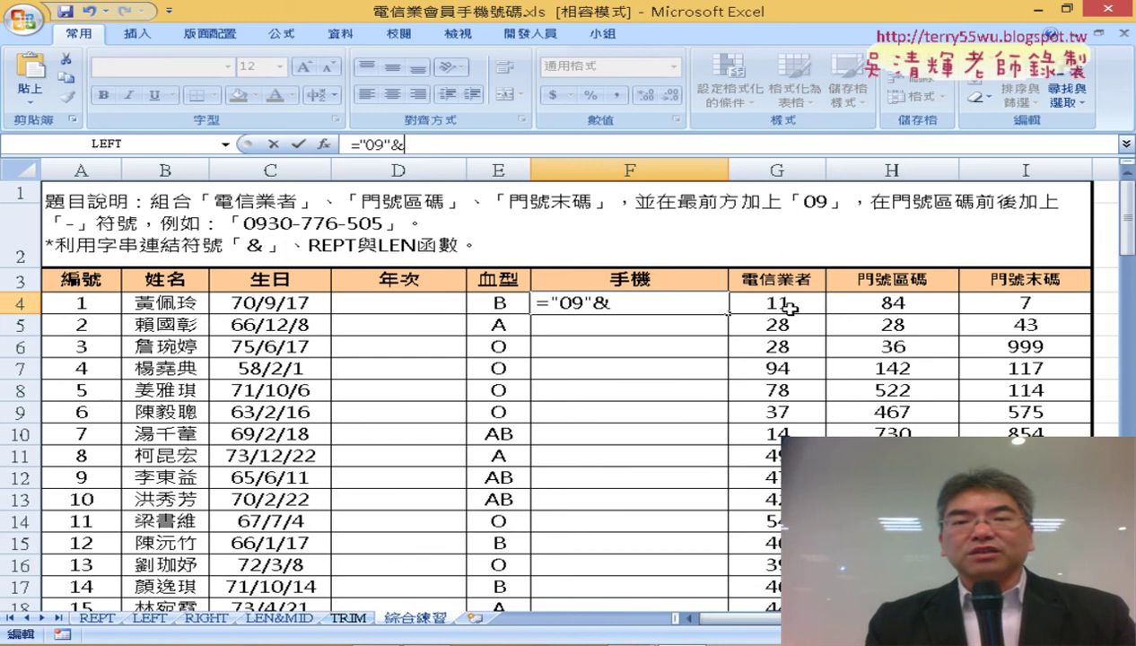
pyautogui.click(790, 306)
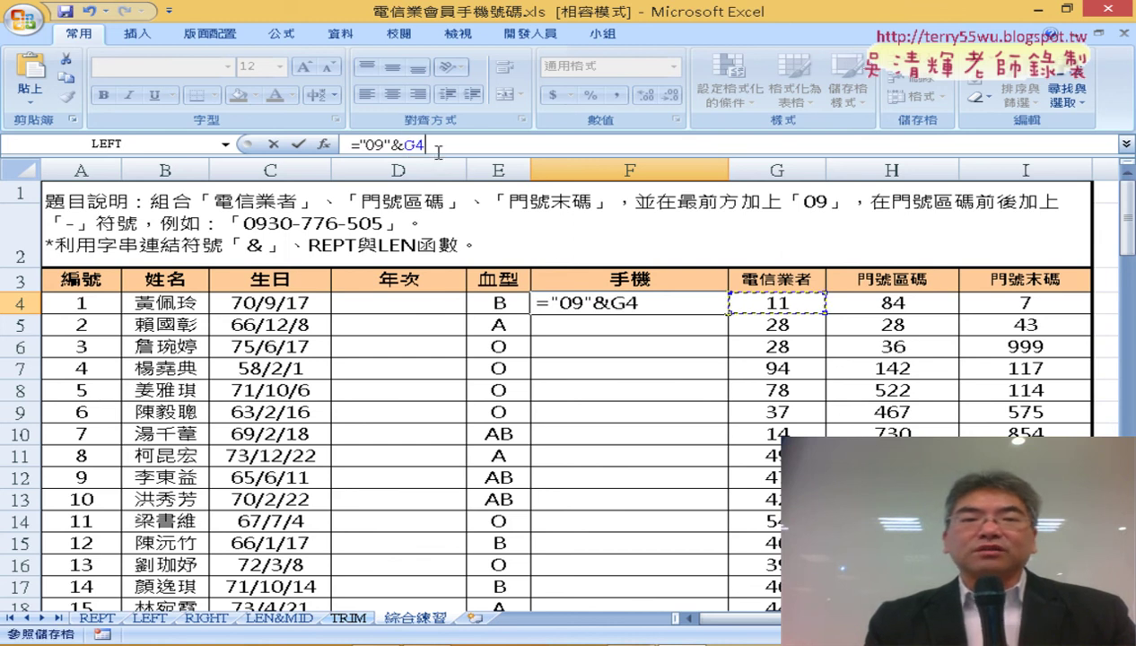
pyautogui.click(299, 145)
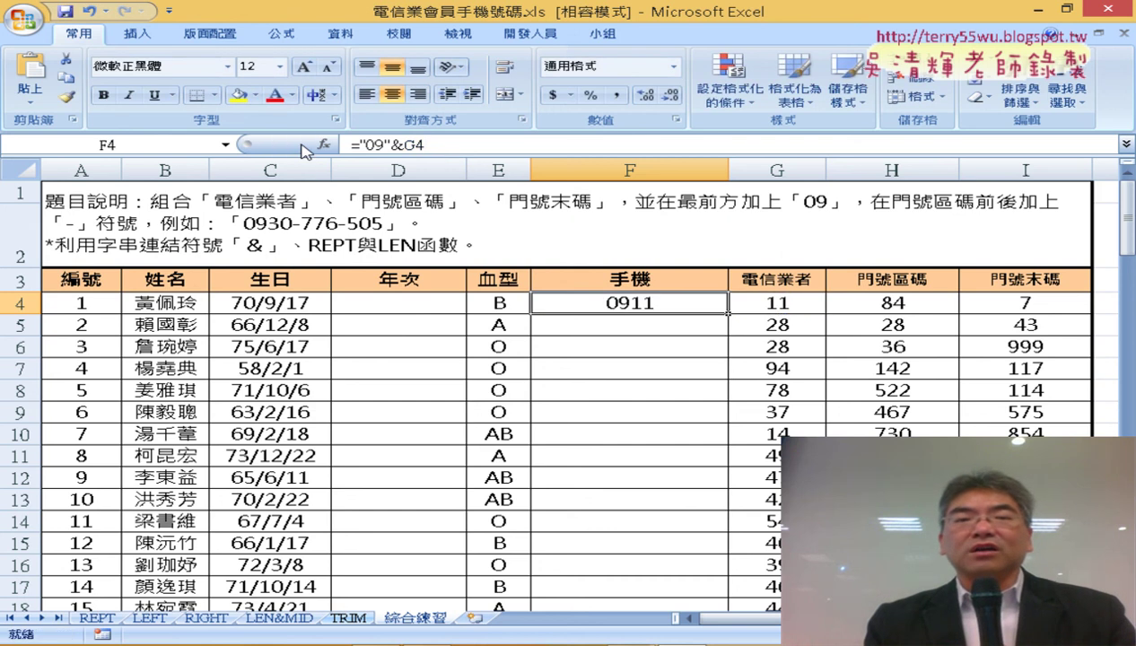
# - Extend F4's formula to ="09"&G4&"-"&H4 so it displays 0911-84
pyautogui.click(449, 145)
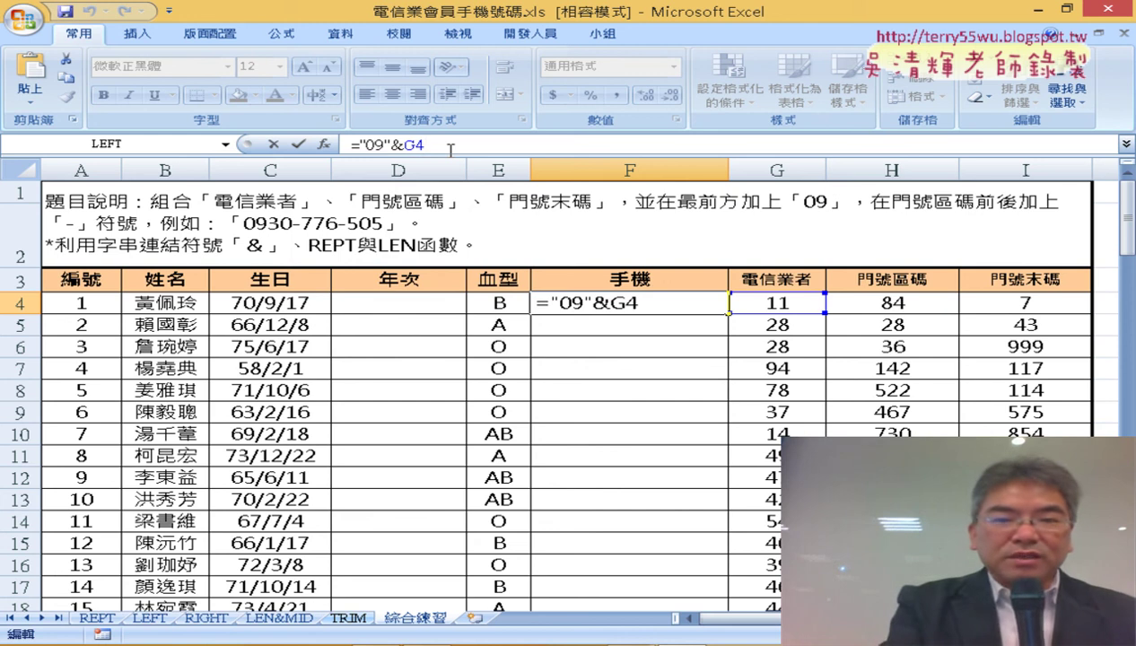
pyautogui.write('&"-')
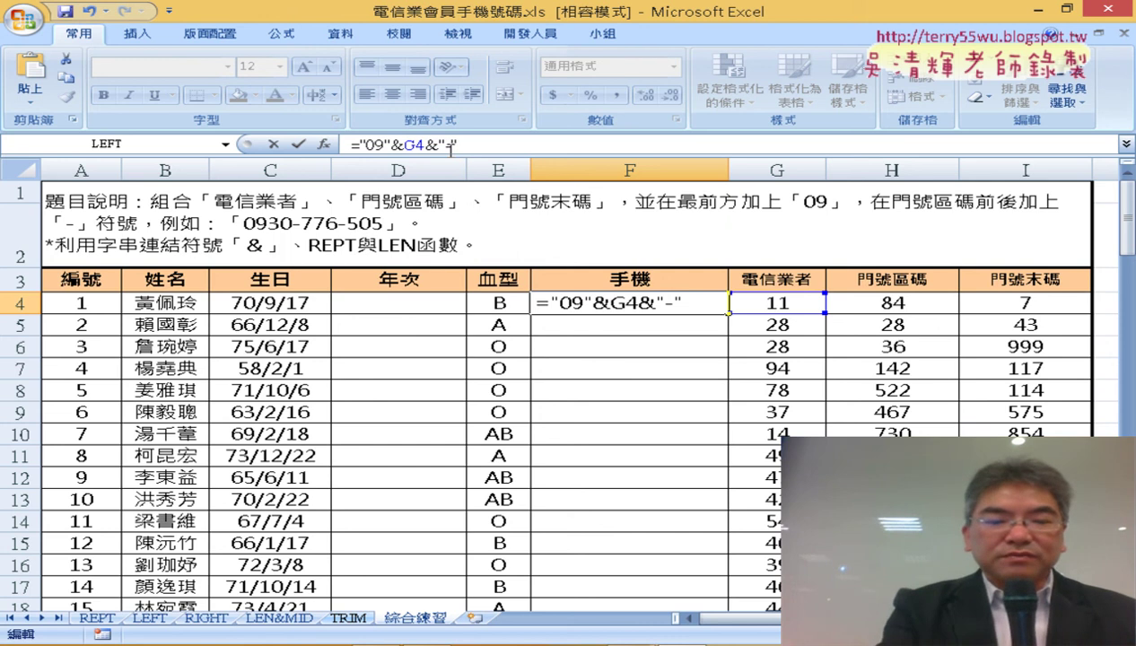
pyautogui.write('&')
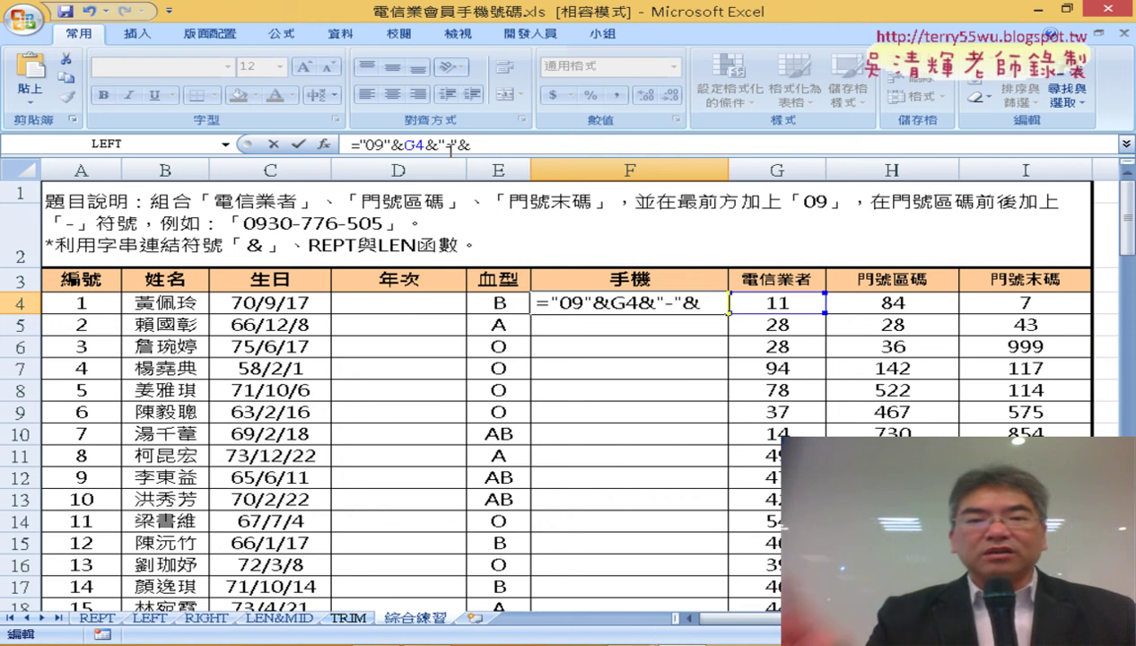
pyautogui.click(923, 303)
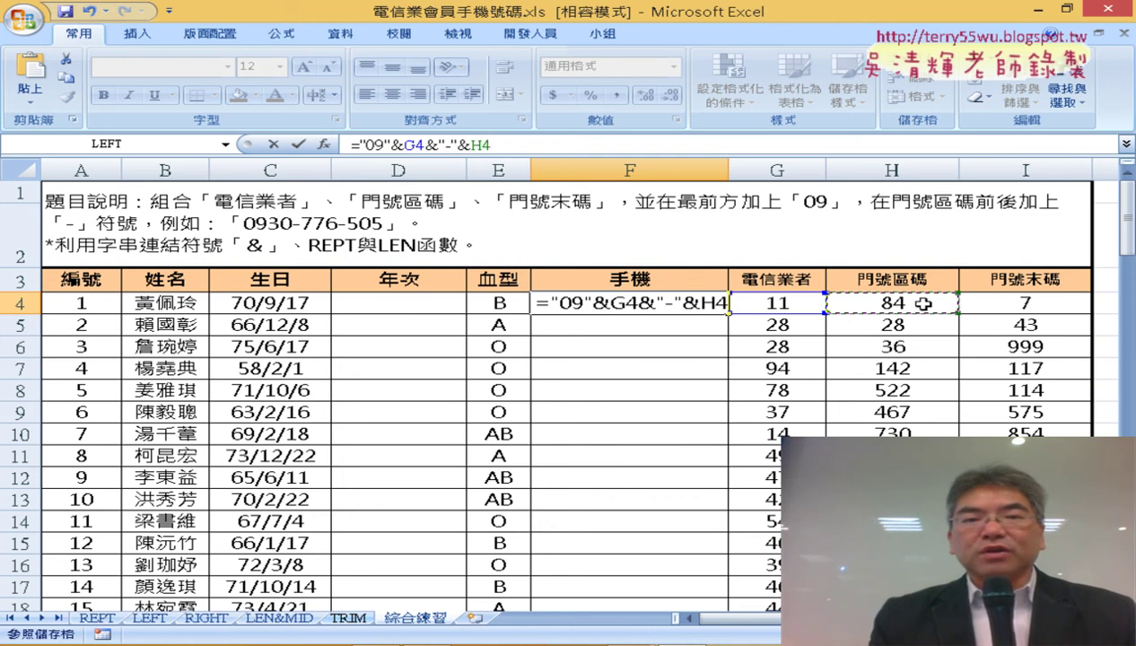
pyautogui.click(299, 144)
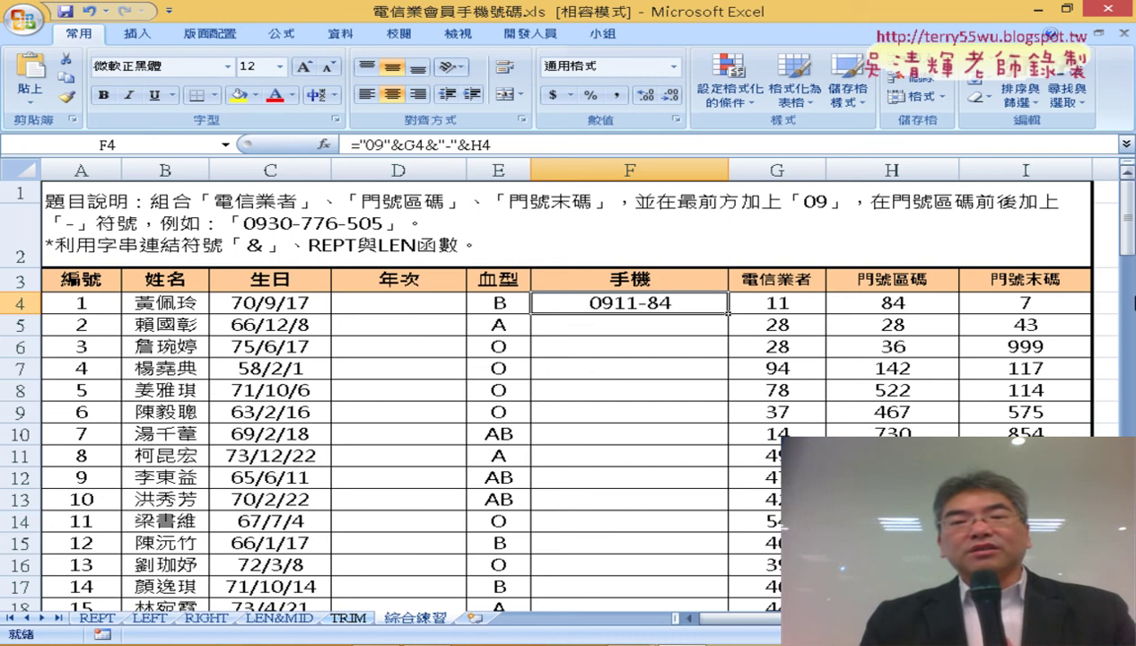
pyautogui.click(913, 304)
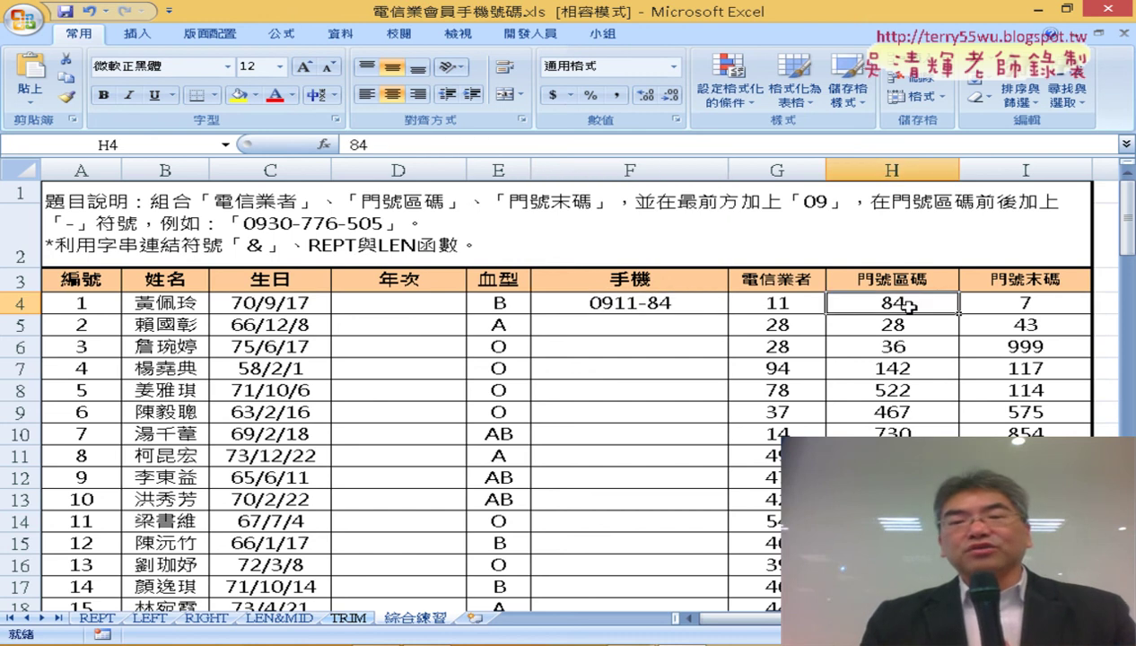
# - Give H4 the custom number format 000 so its area code shows as 084
pyautogui.rightClick(853, 306)
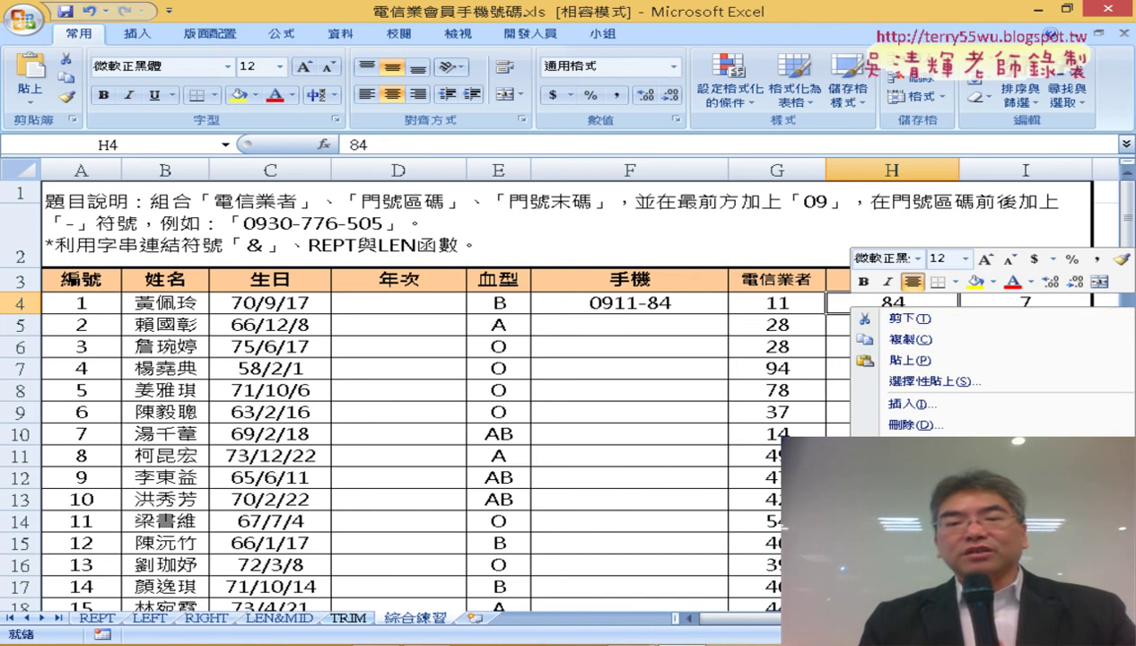
pyautogui.click(925, 547)
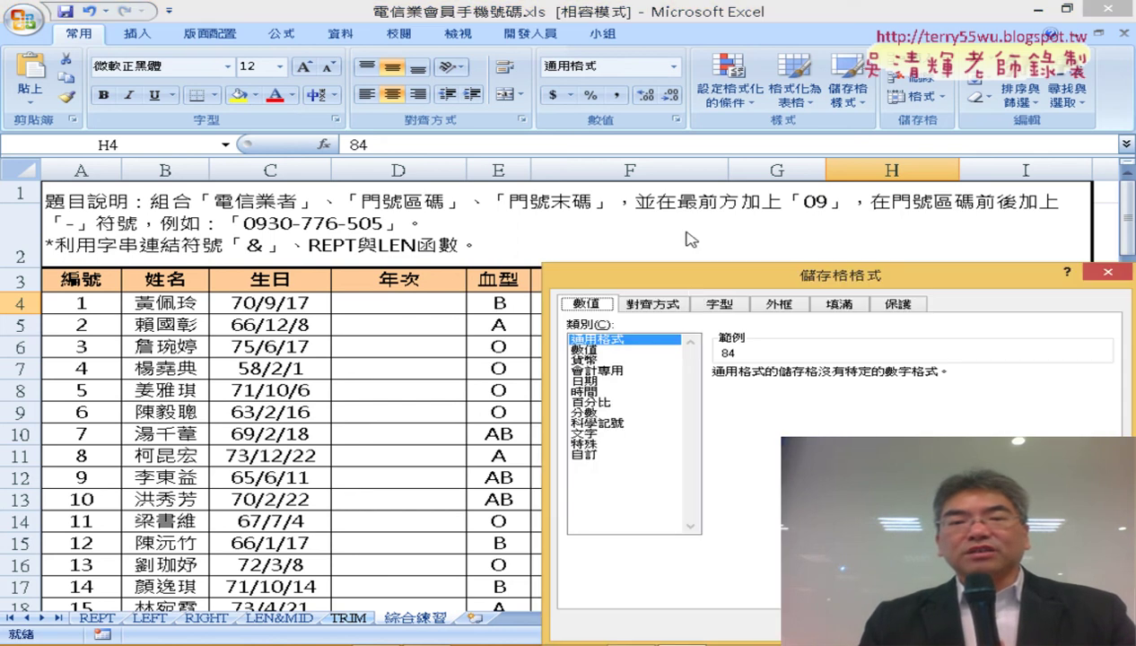
pyautogui.moveTo(693, 284); pyautogui.dragTo(460, 18)
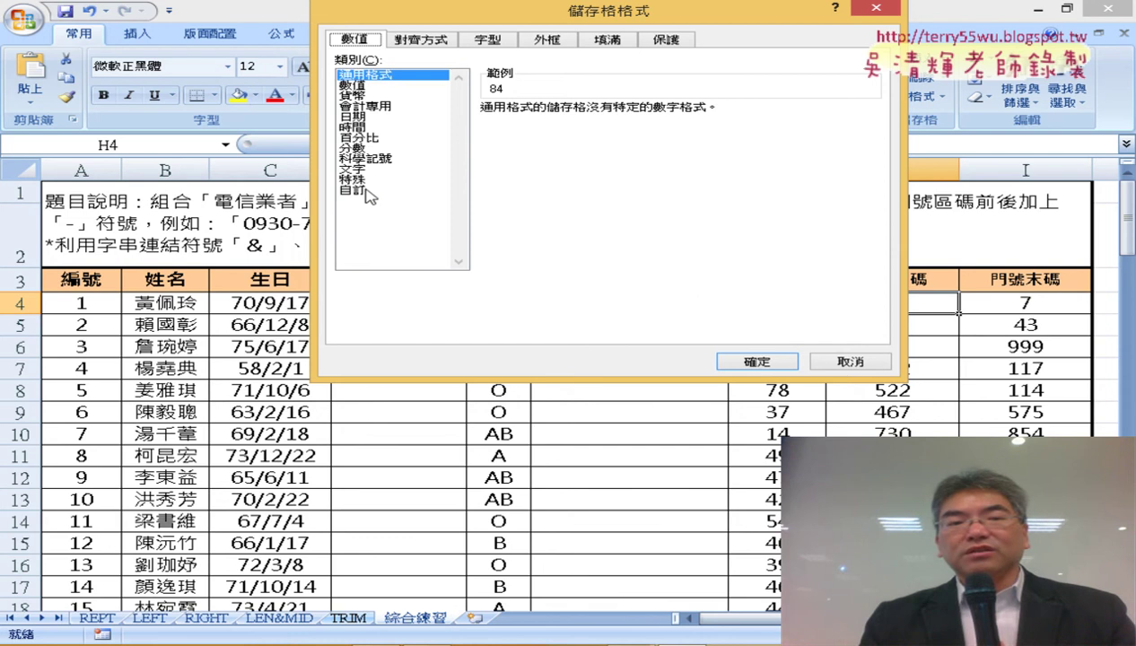
pyautogui.click(352, 190)
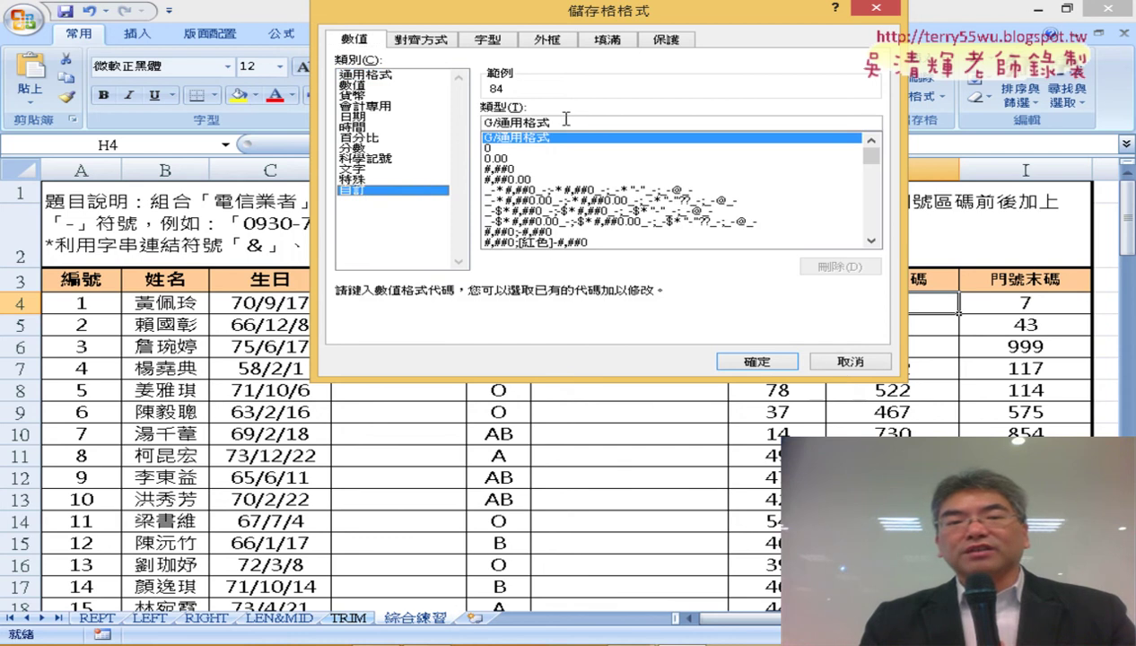
pyautogui.moveTo(568, 121); pyautogui.dragTo(434, 124)
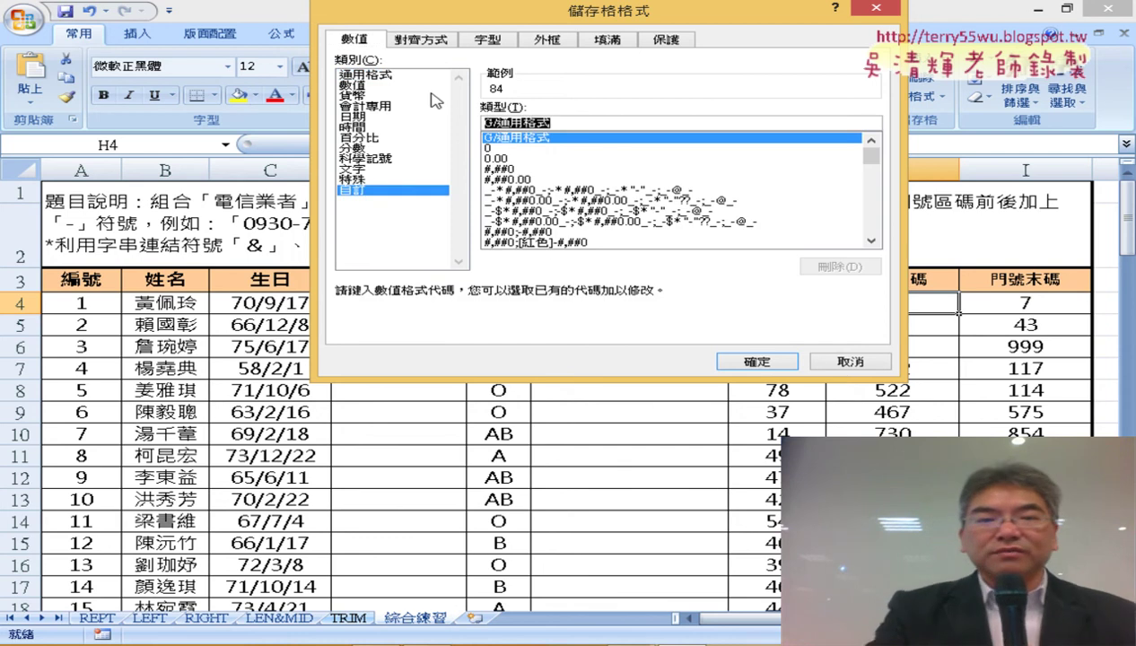
pyautogui.write('000')
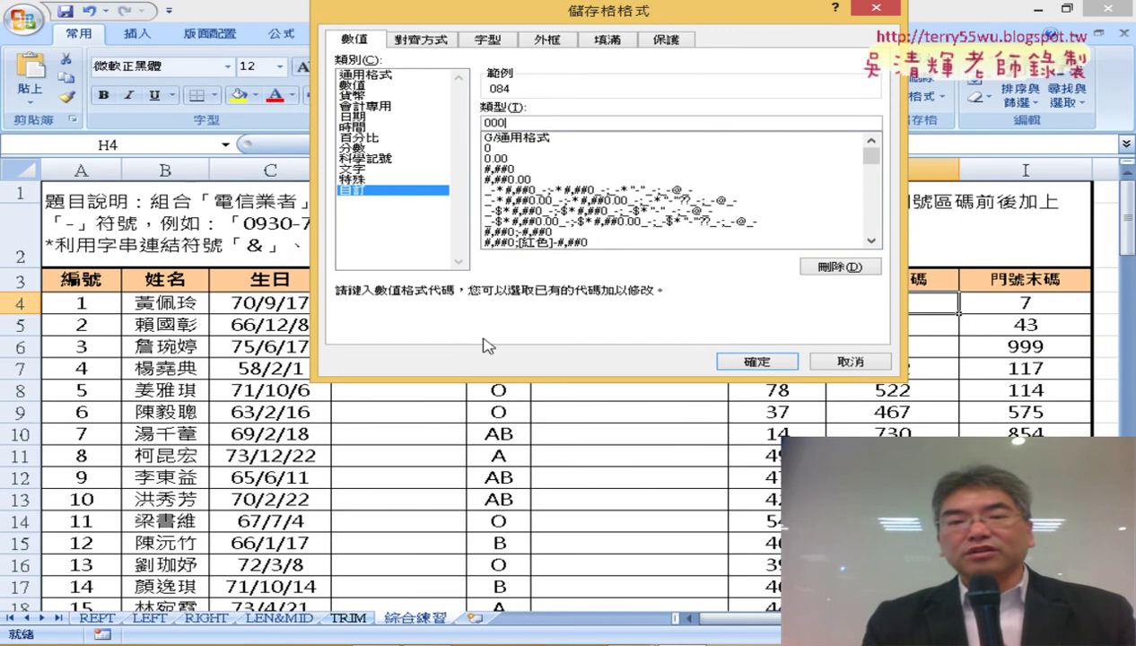
pyautogui.click(769, 364)
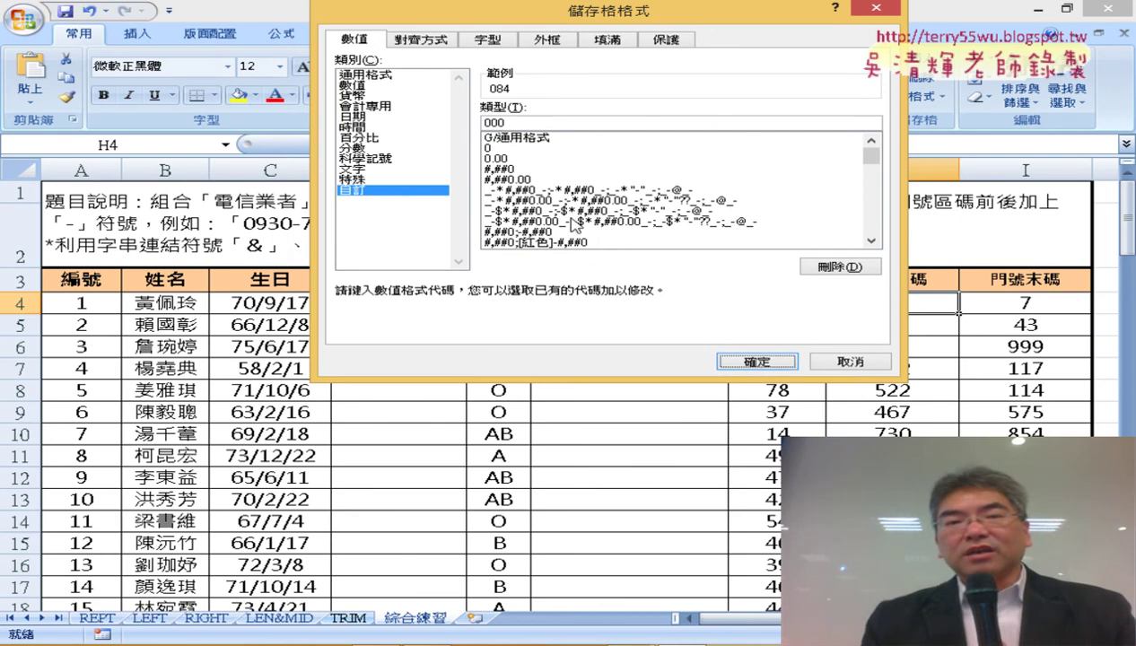
pyautogui.hotkey('ctrl', '1')
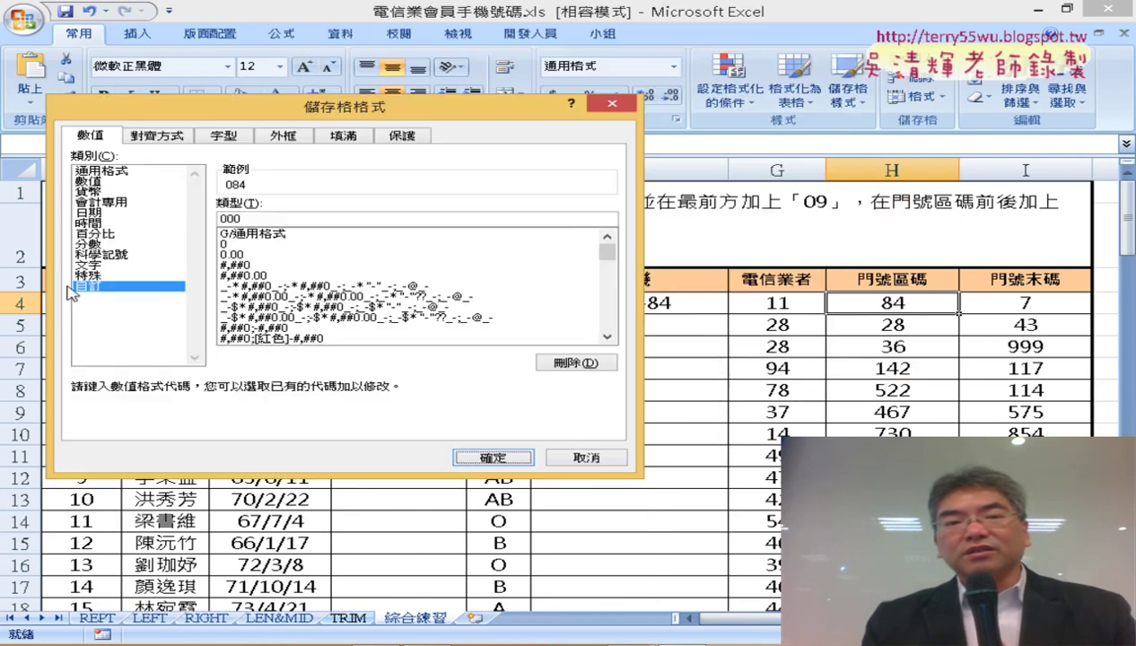
pyautogui.doubleClick(241, 219)
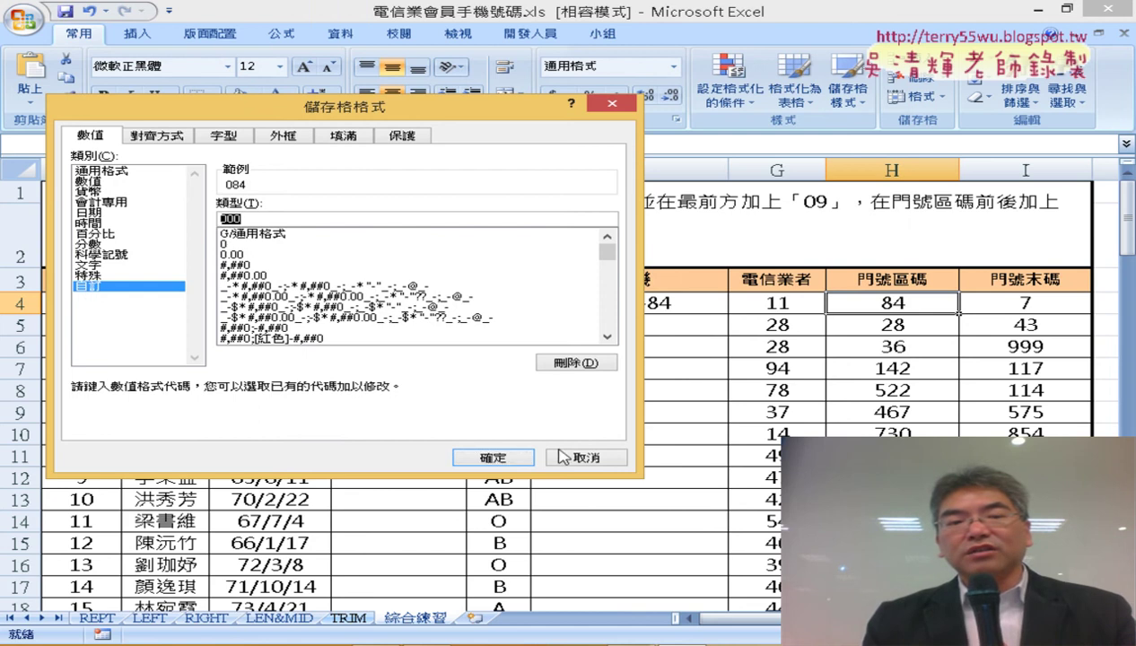
pyautogui.click(519, 457)
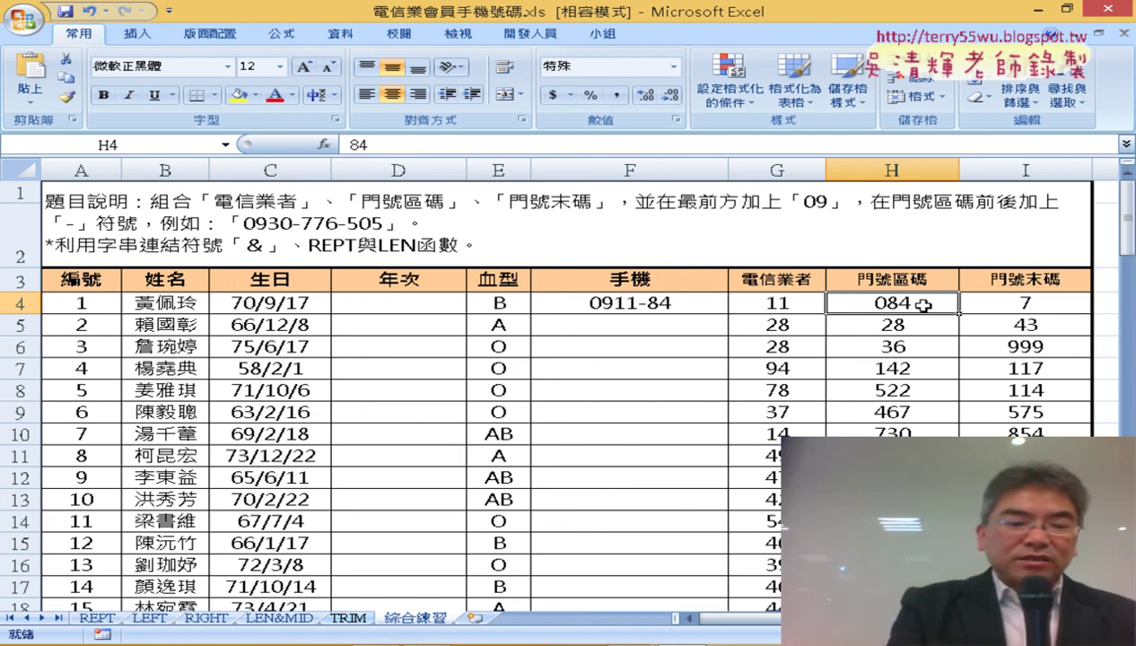
pyautogui.hotkey('ctrl', '2')
pyautogui.moveTo(916, 323)
pyautogui.mouseDown()
pyautogui.moveTo(947, 321)
pyautogui.moveTo(876, 279)
pyautogui.moveTo(944, 311)
pyautogui.mouseUp()
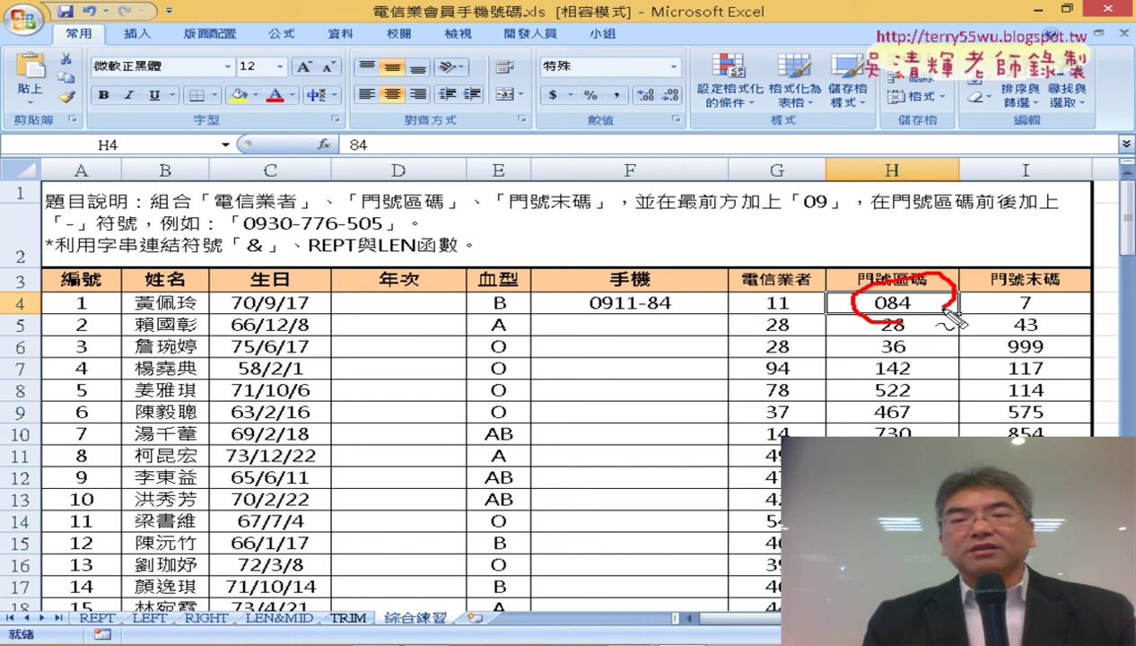
pyautogui.moveTo(879, 287)
pyautogui.mouseDown()
pyautogui.moveTo(512, 205)
pyautogui.moveTo(387, 152)
pyautogui.moveTo(429, 163)
pyautogui.mouseUp()
pyautogui.moveTo(359, 167); pyautogui.dragTo(393, 158)
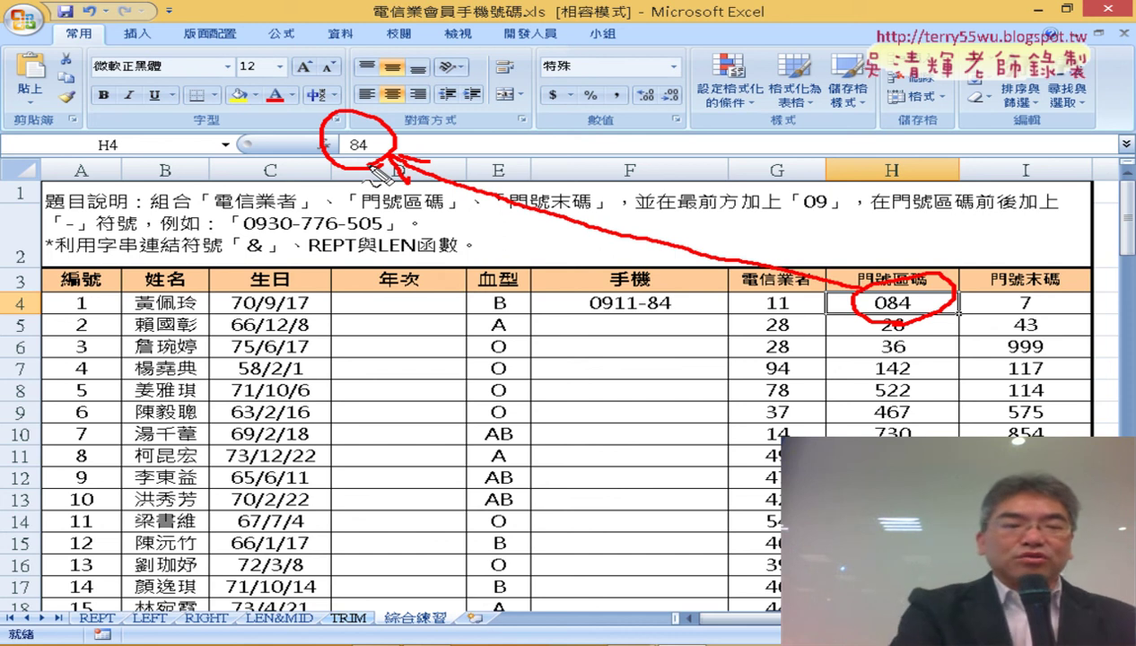
# - Delete the H4 reference from F4's formula, leaving ="09"&G4&"-"&
pyautogui.press('Escape')
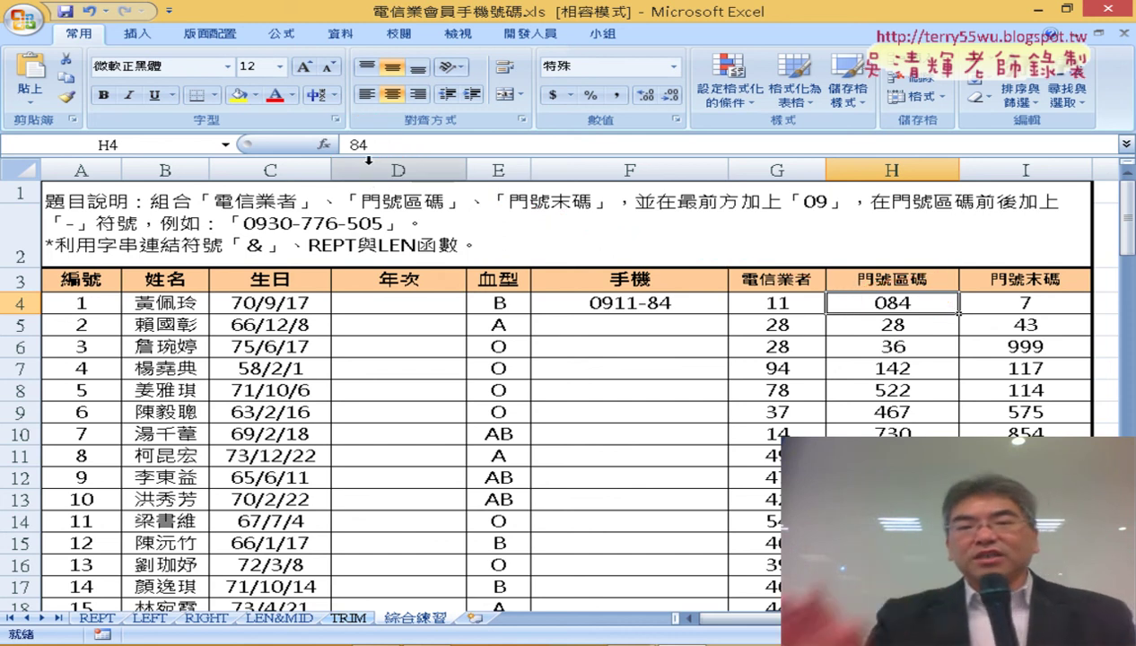
pyautogui.click(684, 305)
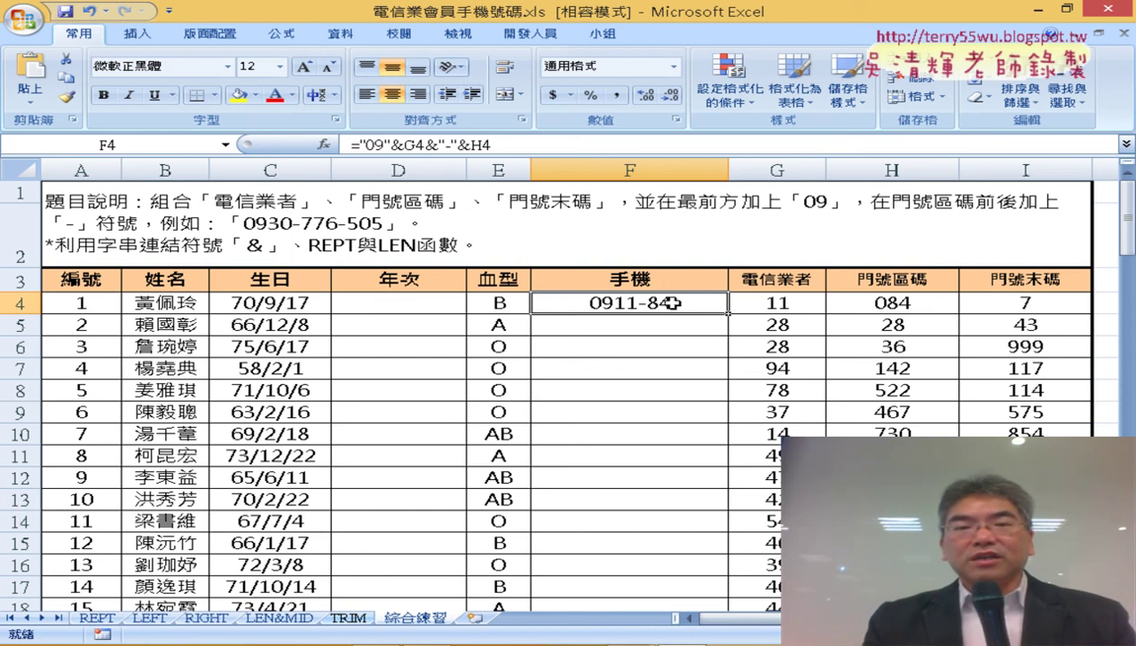
pyautogui.click(468, 144)
pyautogui.doubleClick(483, 145)
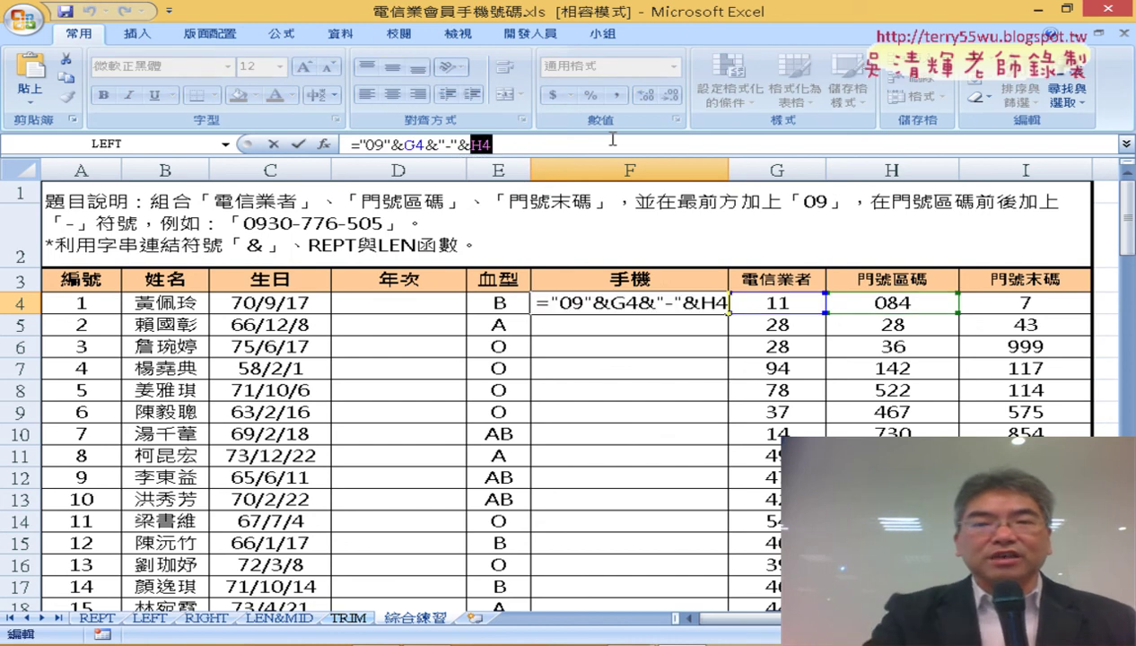
pyautogui.press('BackSpace')
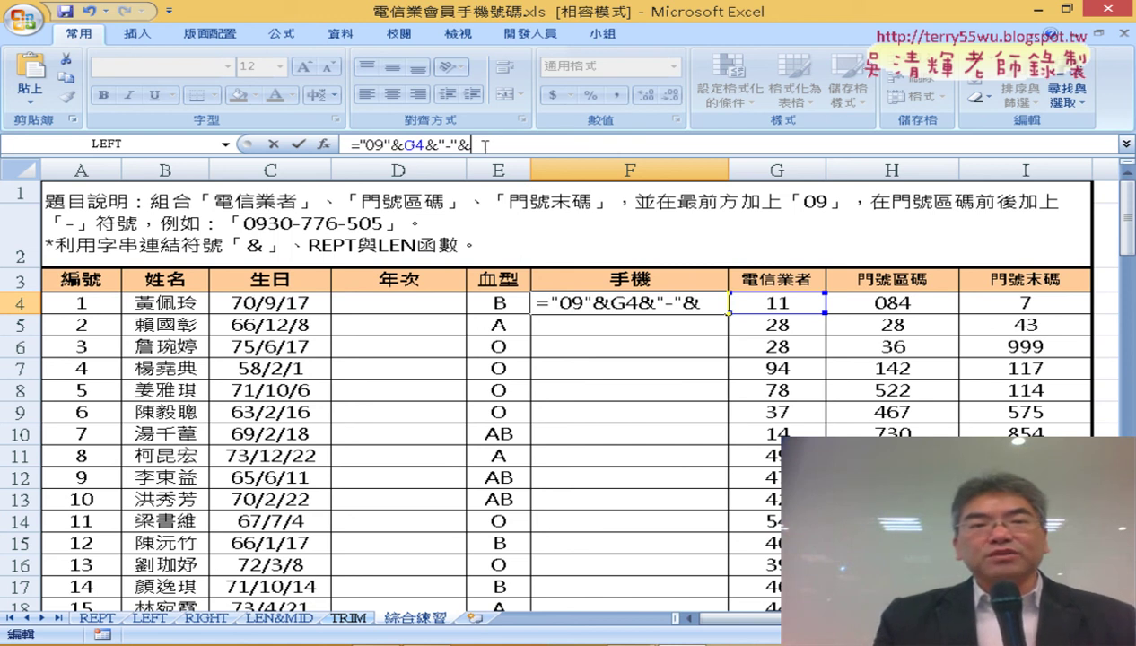
# - Append TEXT(H4,"000") to F4's formula to zero-pad the area code
pyautogui.click(226, 146)
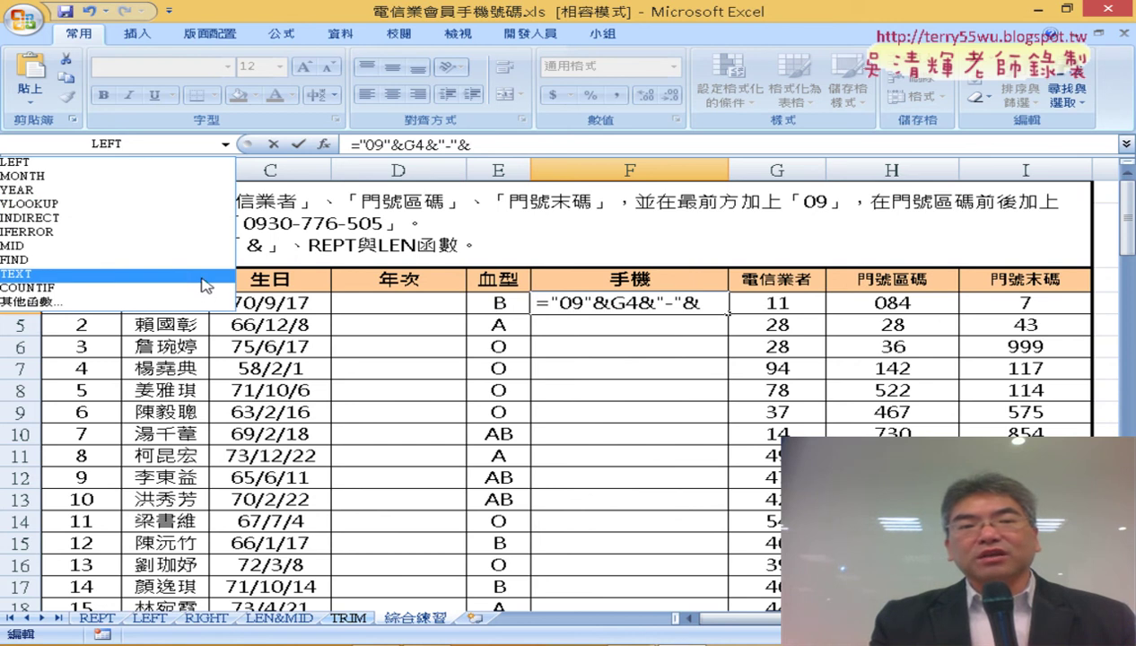
pyautogui.click(509, 145)
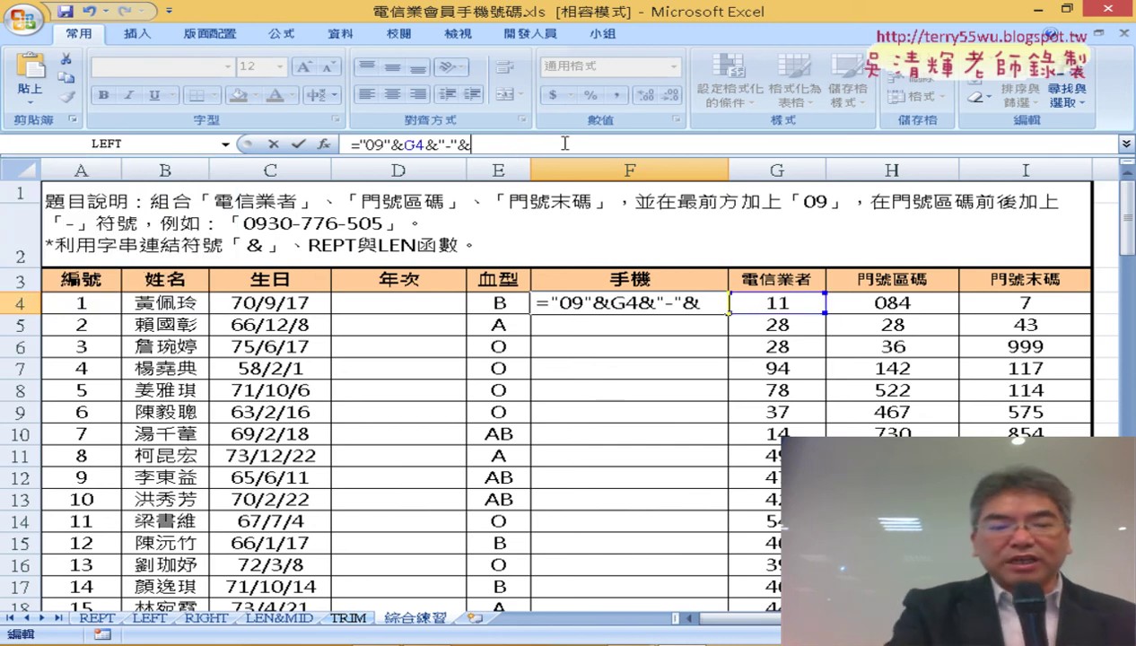
pyautogui.write('te')
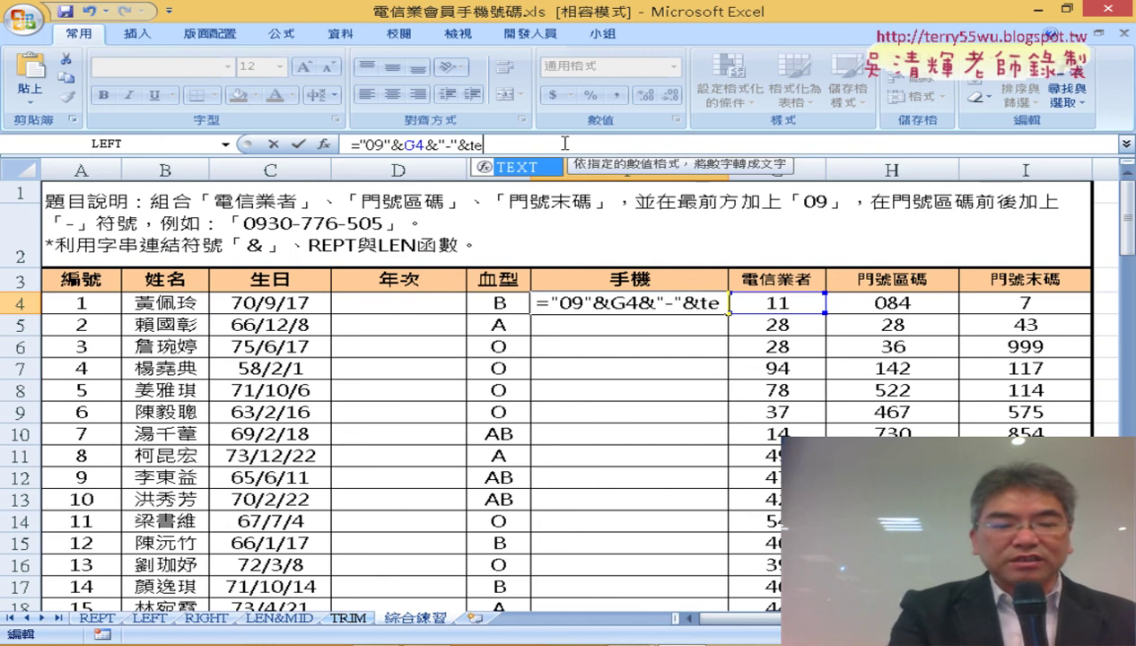
pyautogui.write('xt')
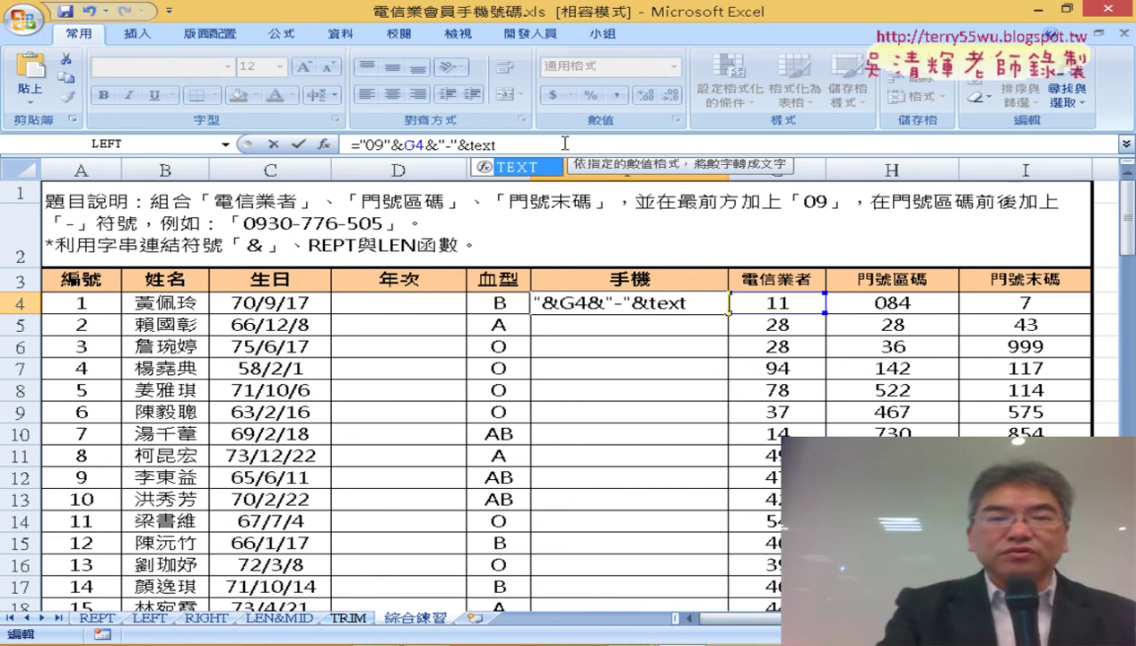
pyautogui.write('(')
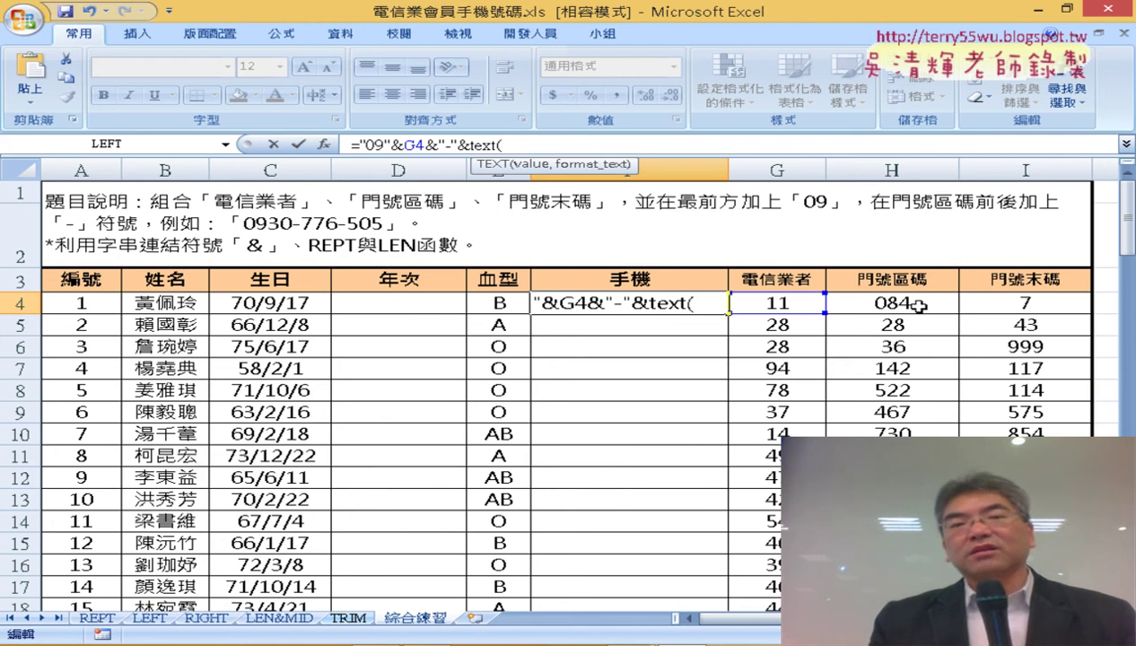
pyautogui.click(920, 307)
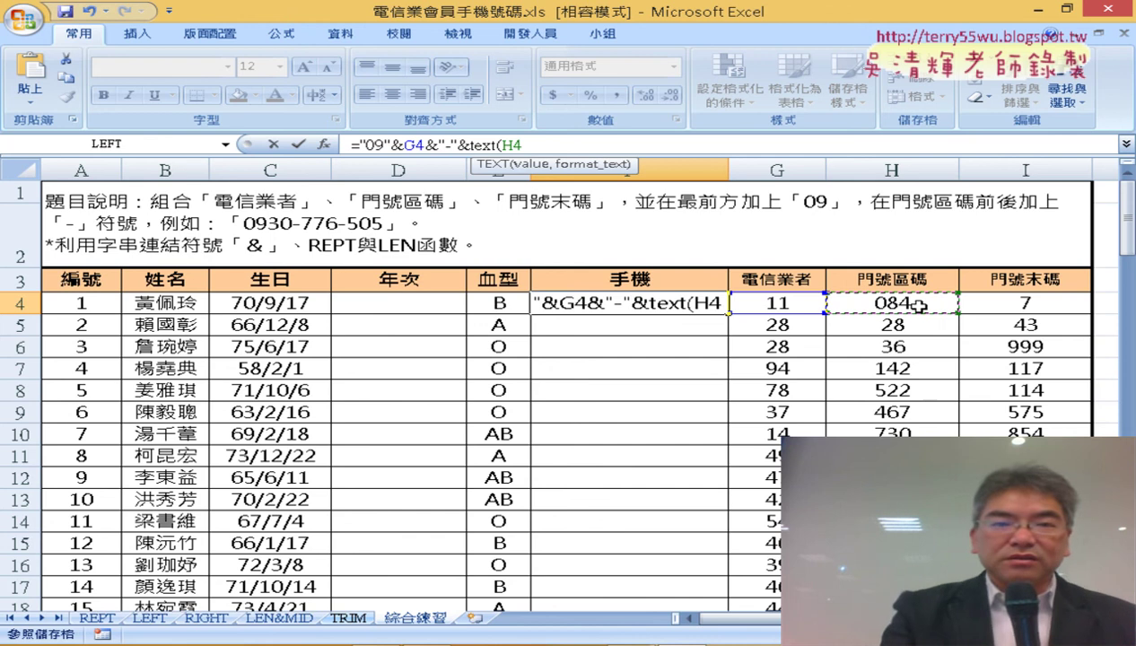
pyautogui.write(',')
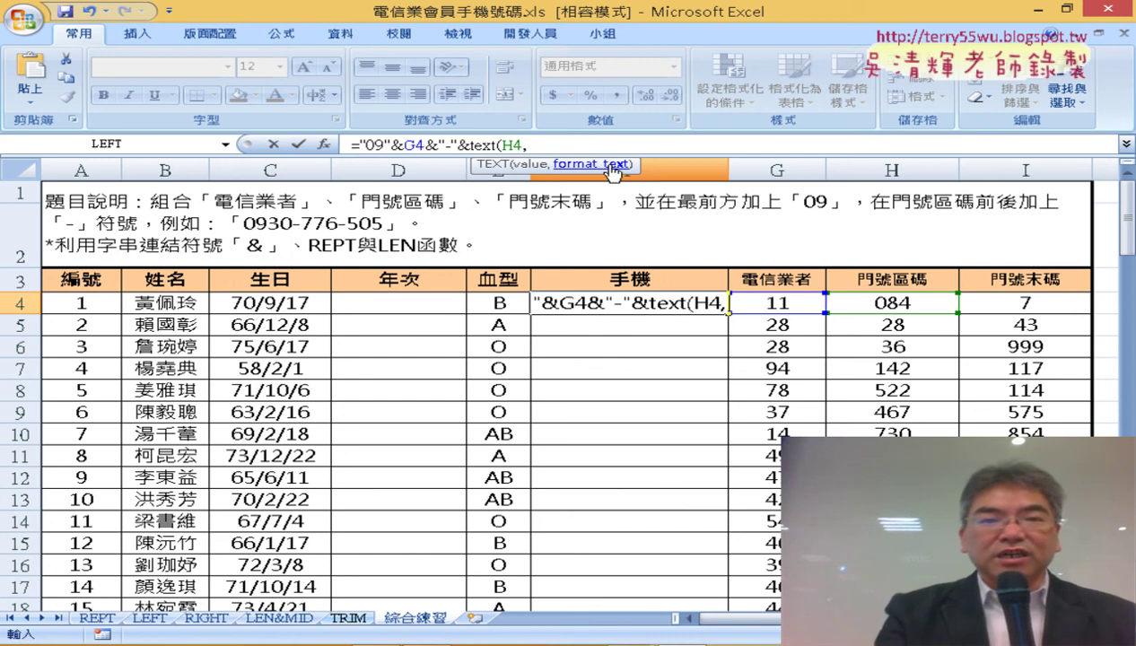
pyautogui.write('"')
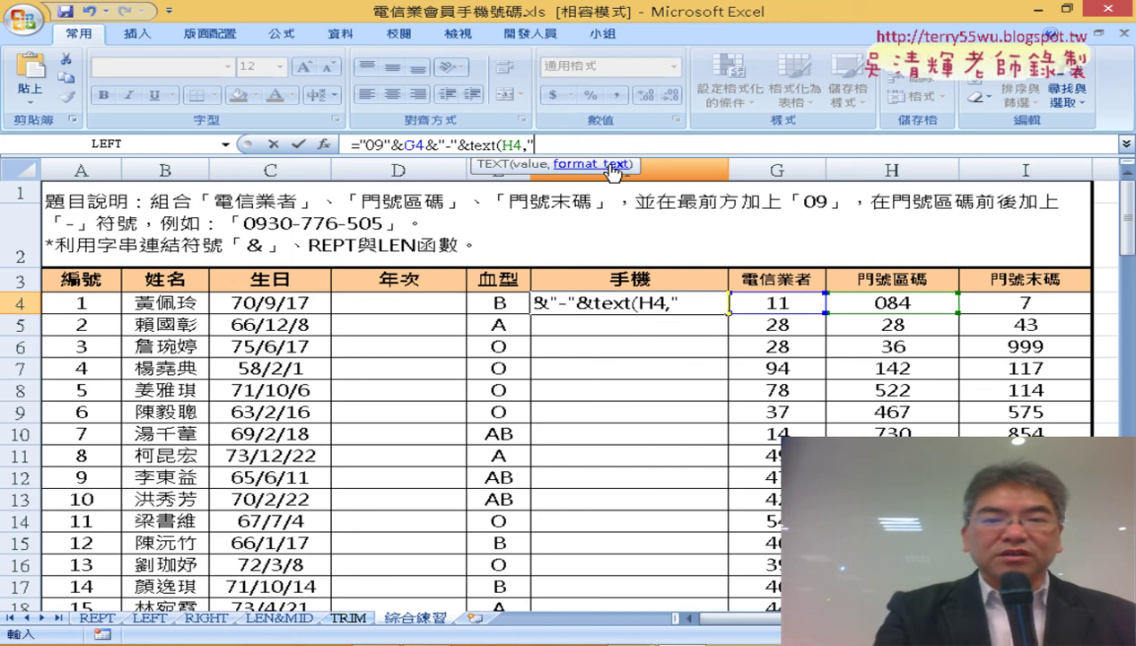
pyautogui.write('000')
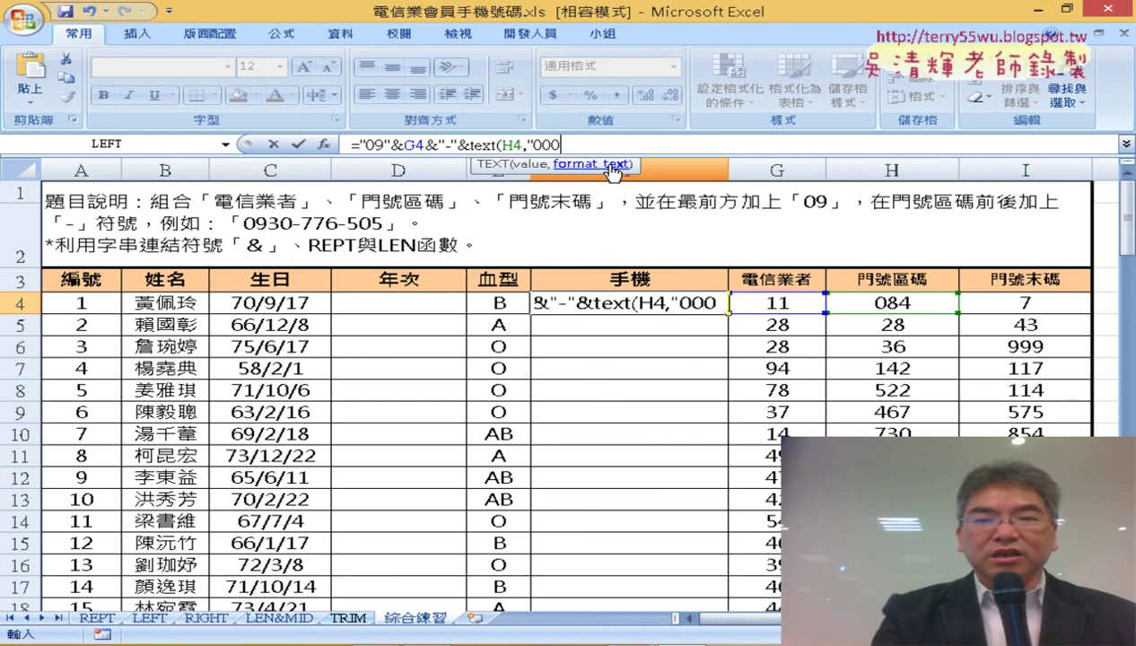
pyautogui.write('"')
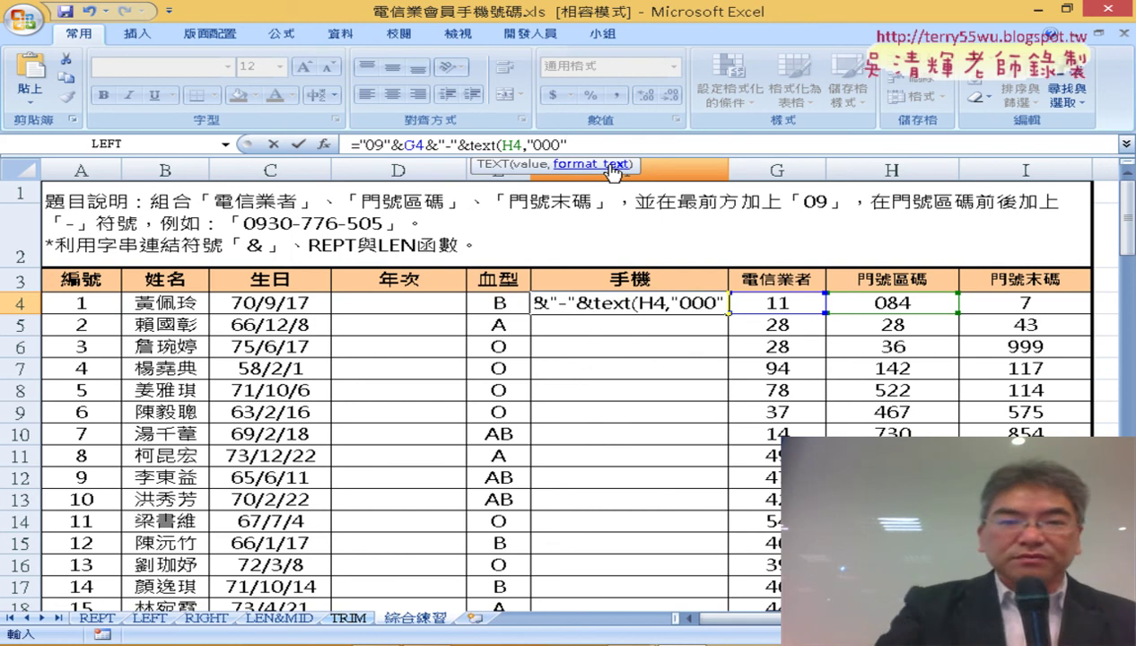
pyautogui.write(')')
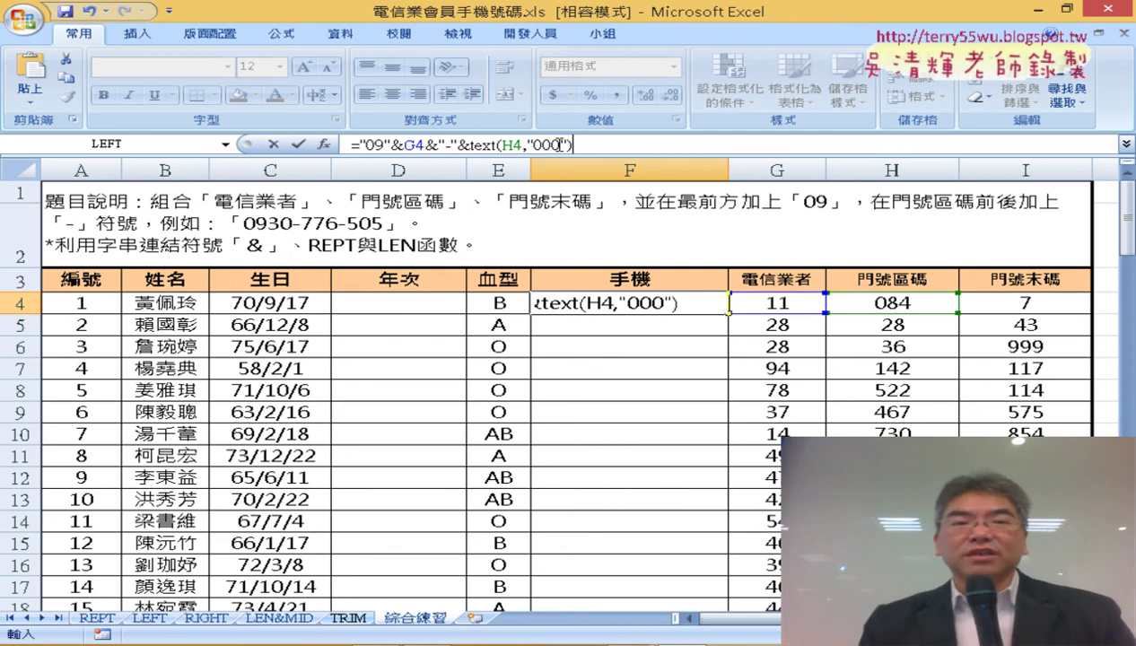
pyautogui.click(299, 147)
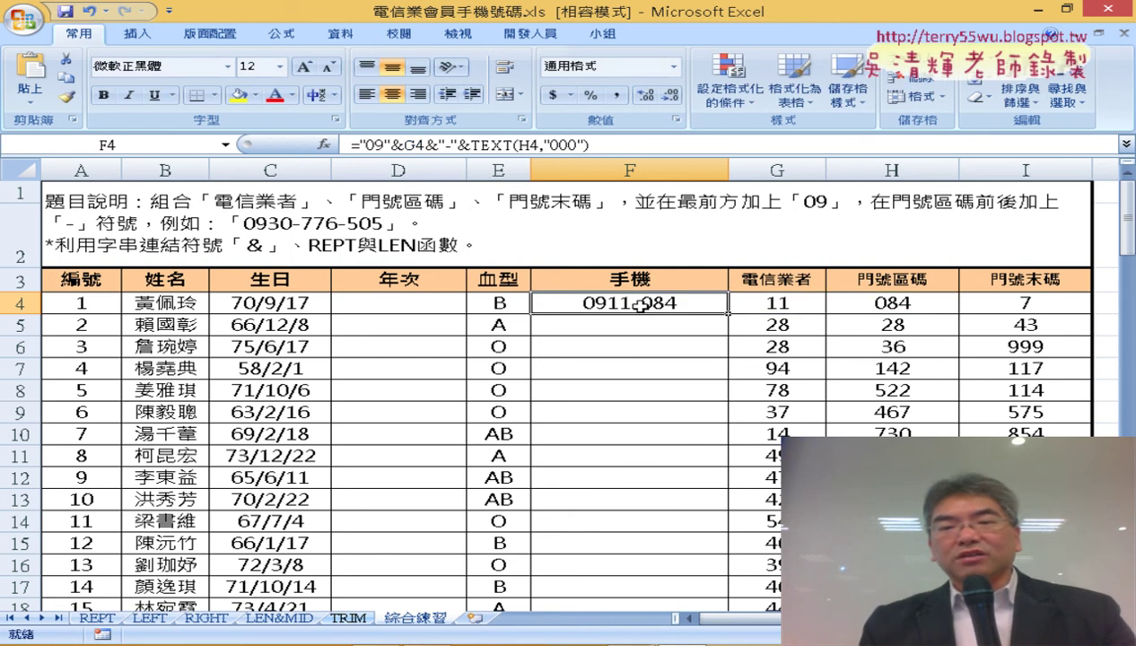
pyautogui.click(907, 305)
pyautogui.rightClick(906, 305)
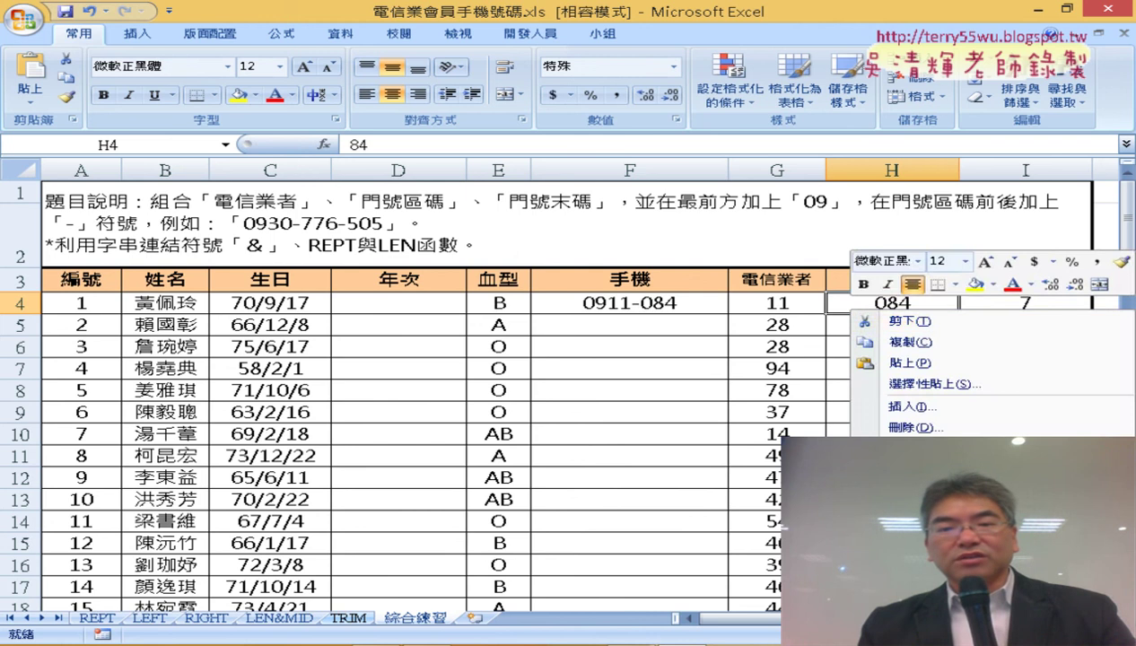
pyautogui.click(897, 536)
pyautogui.click(597, 339)
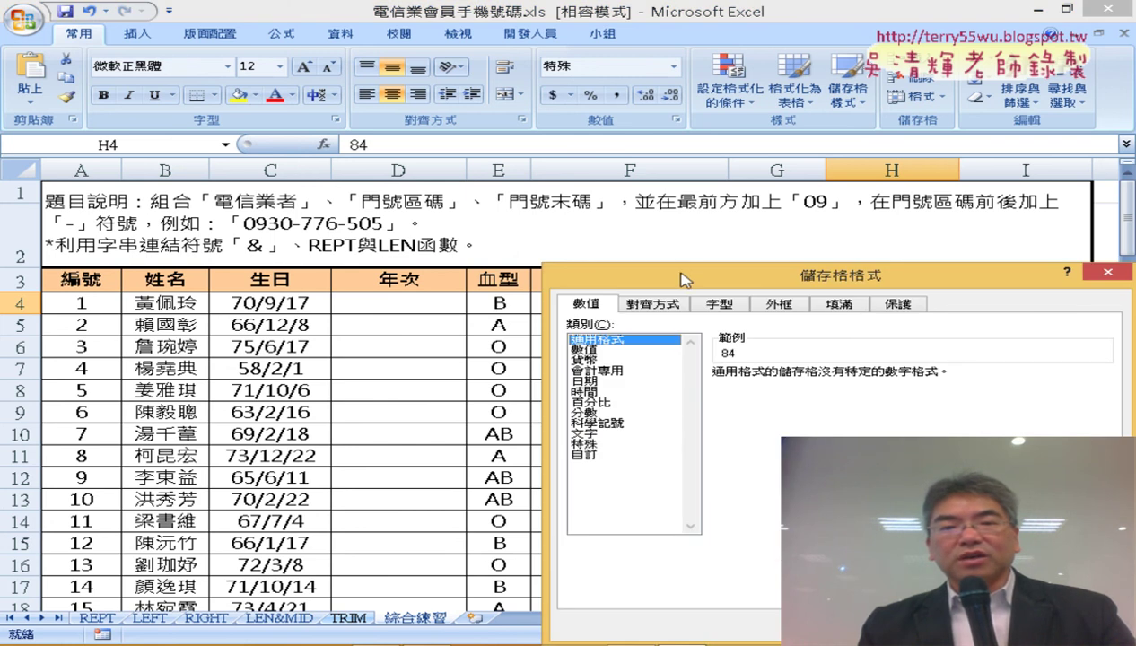
pyautogui.moveTo(680, 275); pyautogui.dragTo(525, 80)
pyautogui.click(832, 429)
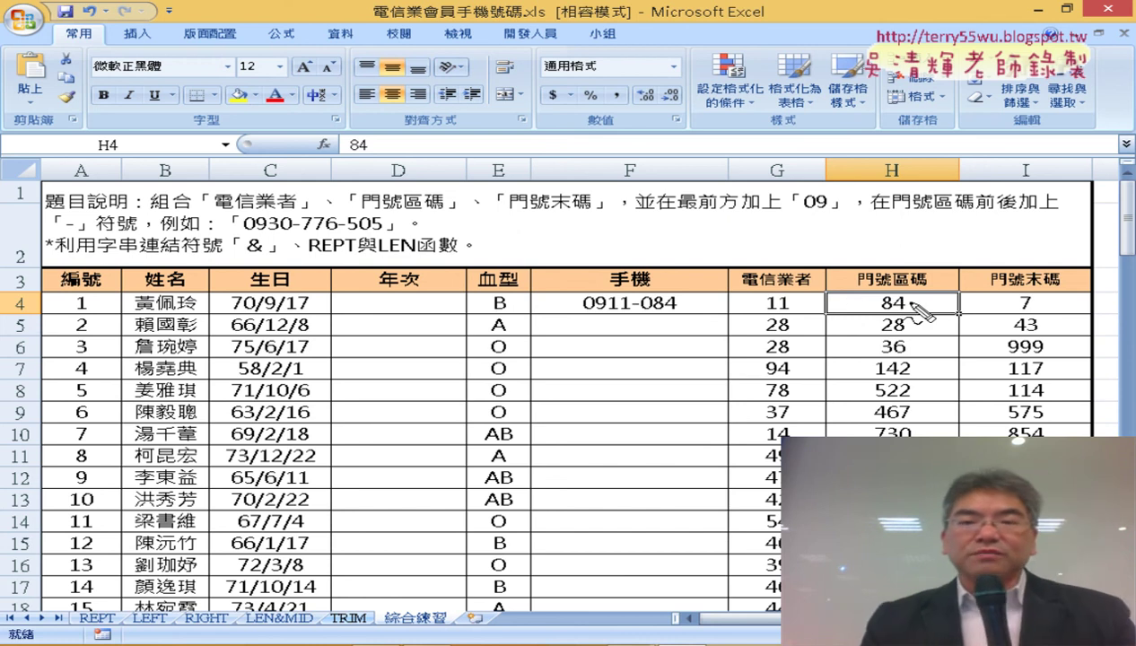
pyautogui.moveTo(489, 88); pyautogui.dragTo(471, 115)
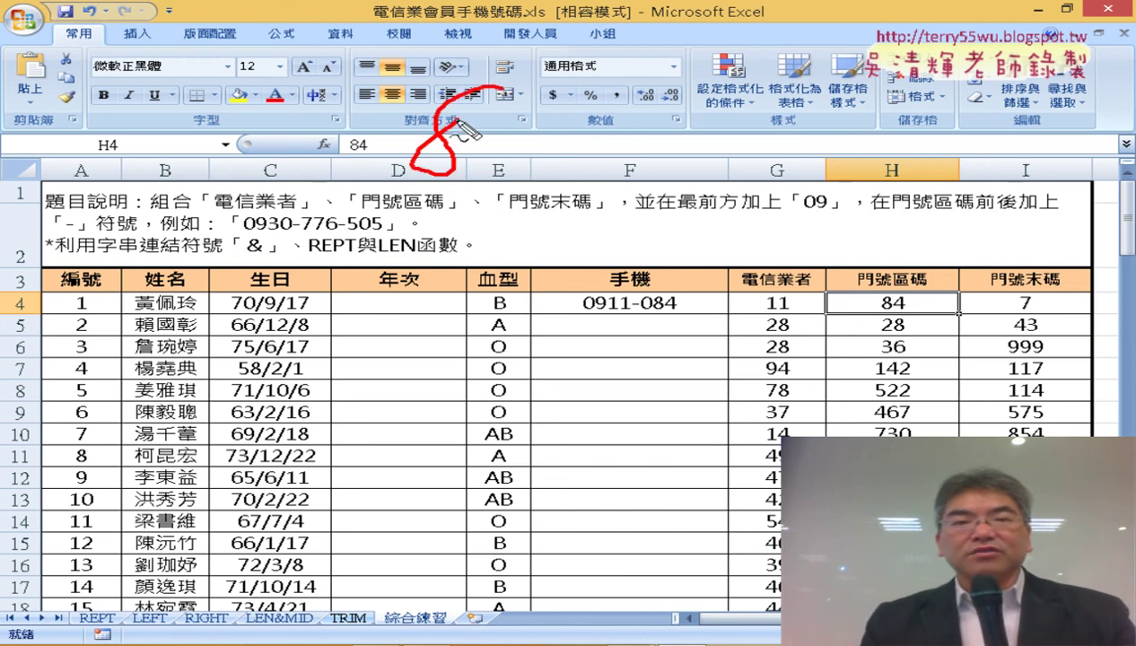
pyautogui.moveTo(550, 80)
pyautogui.mouseDown()
pyautogui.moveTo(508, 149)
pyautogui.moveTo(561, 138)
pyautogui.mouseUp()
pyautogui.moveTo(550, 85); pyautogui.dragTo(538, 165)
pyautogui.moveTo(606, 136)
pyautogui.mouseDown()
pyautogui.moveTo(669, 131)
pyautogui.moveTo(682, 160)
pyautogui.mouseUp()
pyautogui.moveTo(763, 75)
pyautogui.mouseDown()
pyautogui.moveTo(762, 102)
pyautogui.moveTo(789, 106)
pyautogui.moveTo(820, 170)
pyautogui.mouseUp()
pyautogui.moveTo(925, 106)
pyautogui.mouseDown()
pyautogui.moveTo(916, 113)
pyautogui.moveTo(998, 143)
pyautogui.mouseUp()
pyautogui.moveTo(974, 101); pyautogui.dragTo(985, 207)
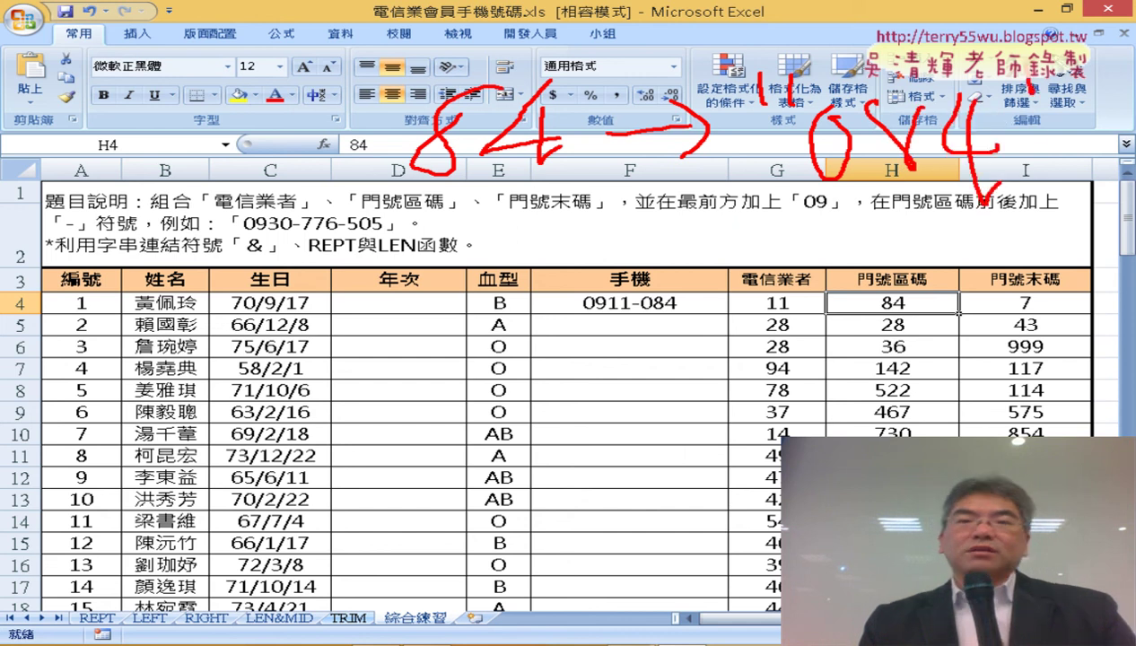
pyautogui.moveTo(774, 212); pyautogui.dragTo(1073, 206)
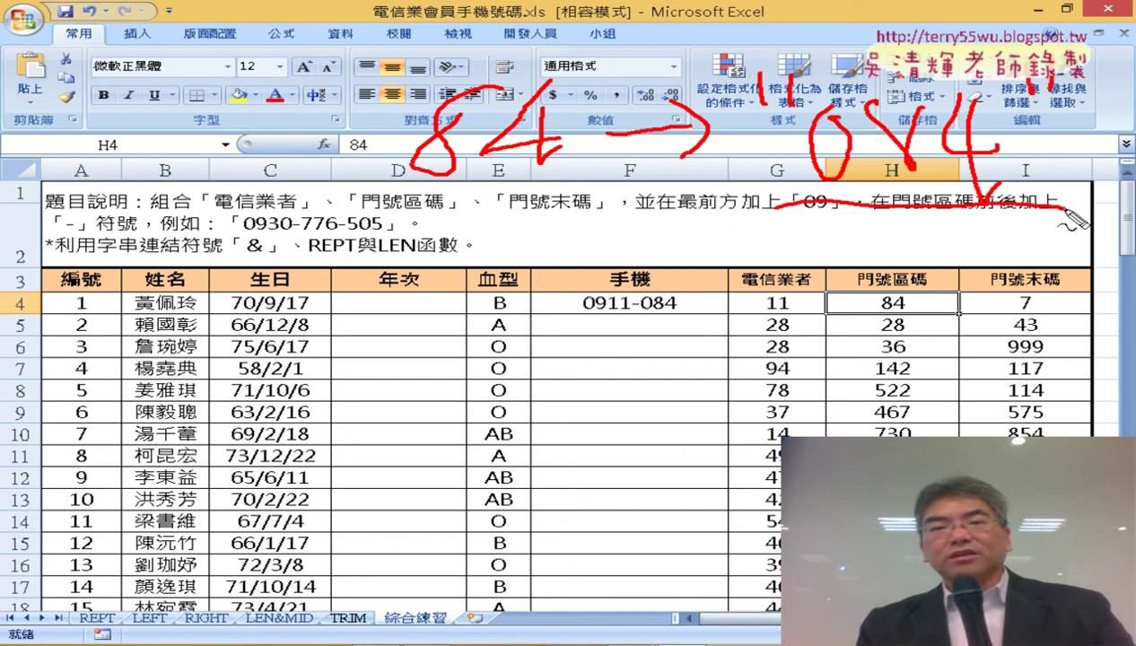
pyautogui.moveTo(435, 194); pyautogui.dragTo(539, 199)
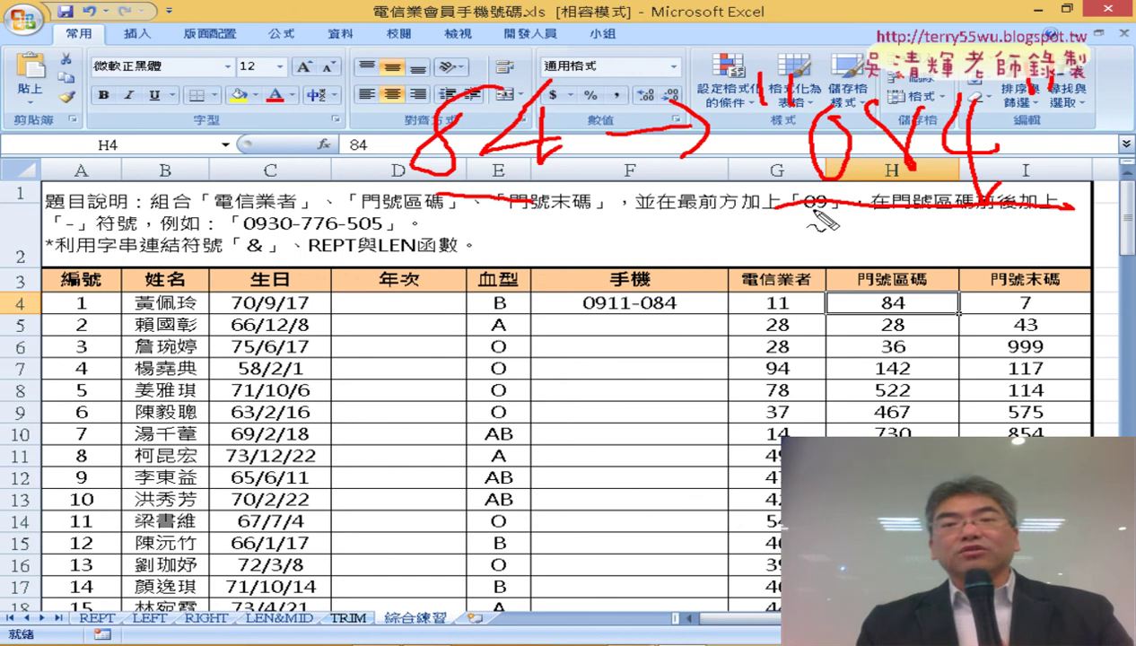
pyautogui.moveTo(807, 209); pyautogui.dragTo(867, 212)
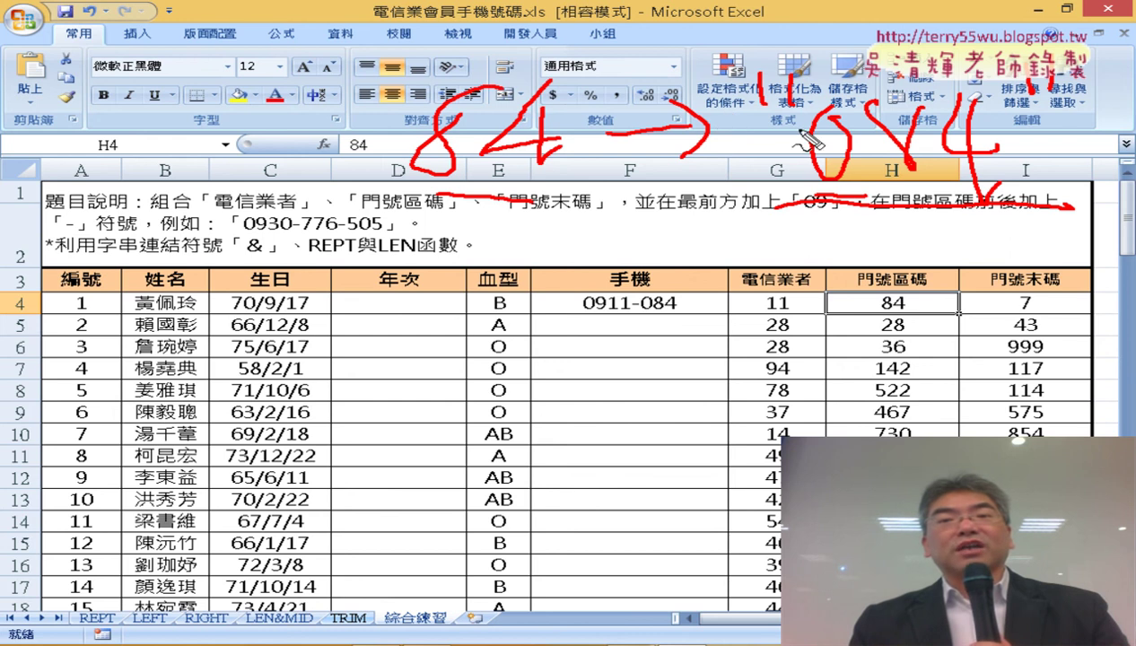
pyautogui.moveTo(808, 139); pyautogui.dragTo(1100, 124)
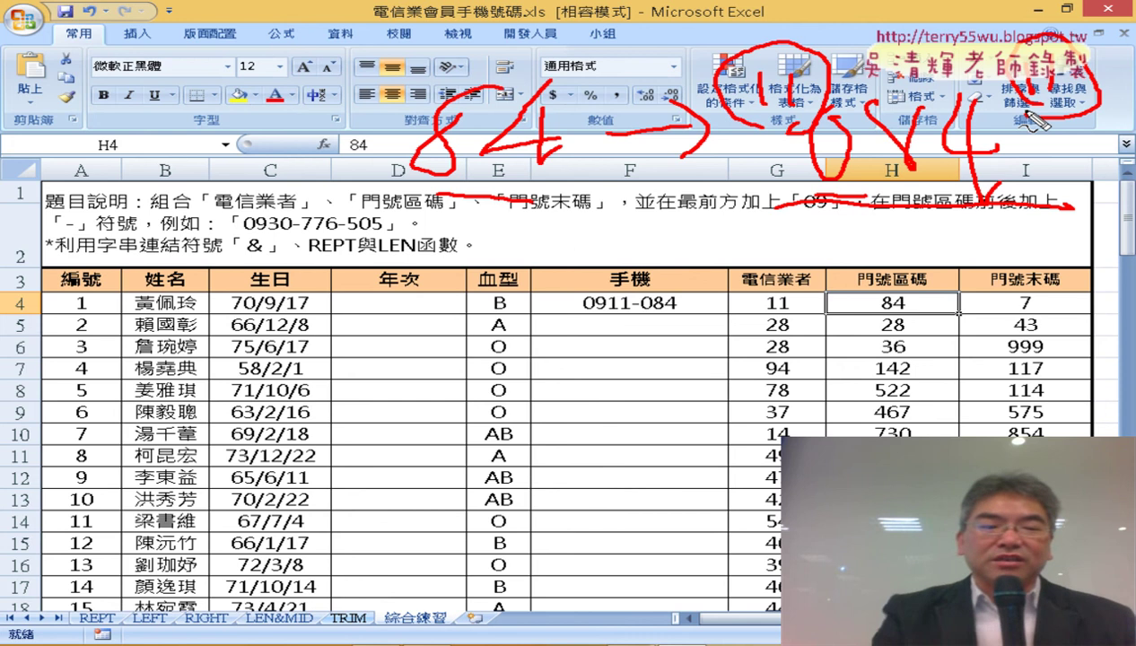
pyautogui.press('Escape')
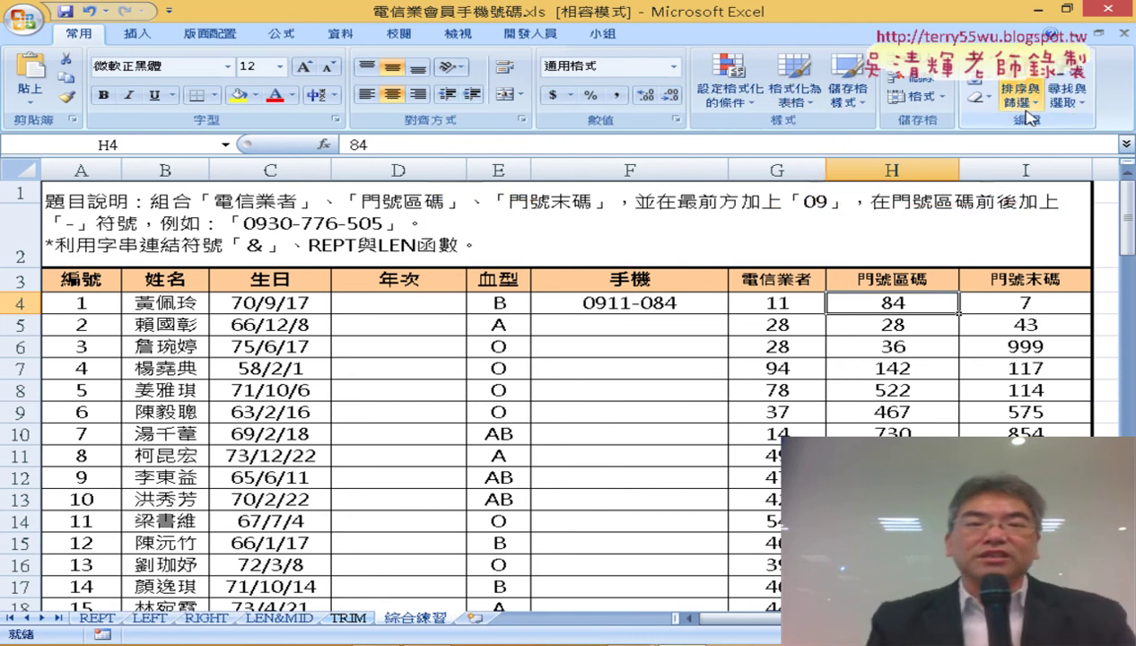
# - Copy &"-"&TEXT(H4,"000") in F4's formula and paste it at the formula's end
pyautogui.click(639, 305)
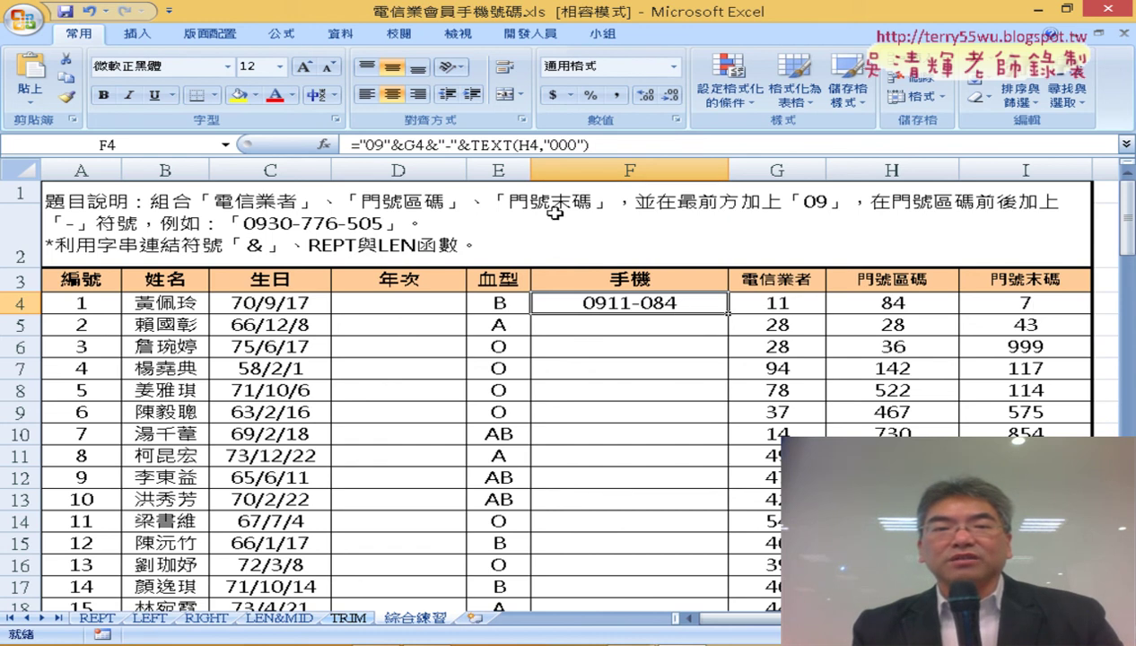
pyautogui.click(428, 146)
pyautogui.moveTo(427, 146); pyautogui.dragTo(589, 146)
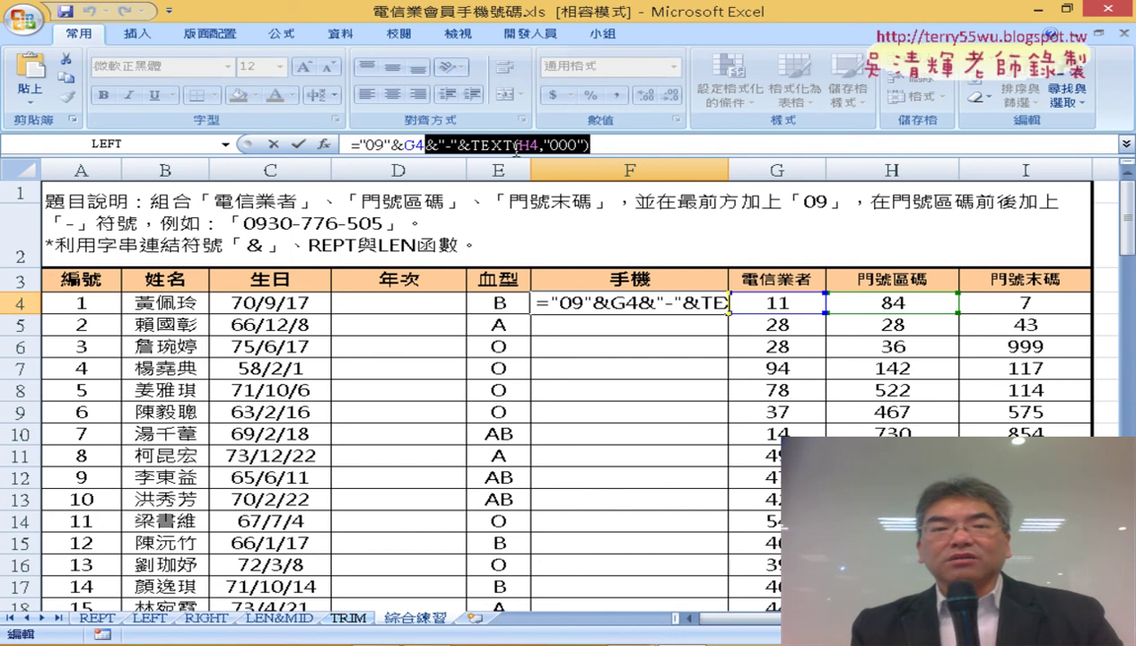
pyautogui.rightClick(561, 146)
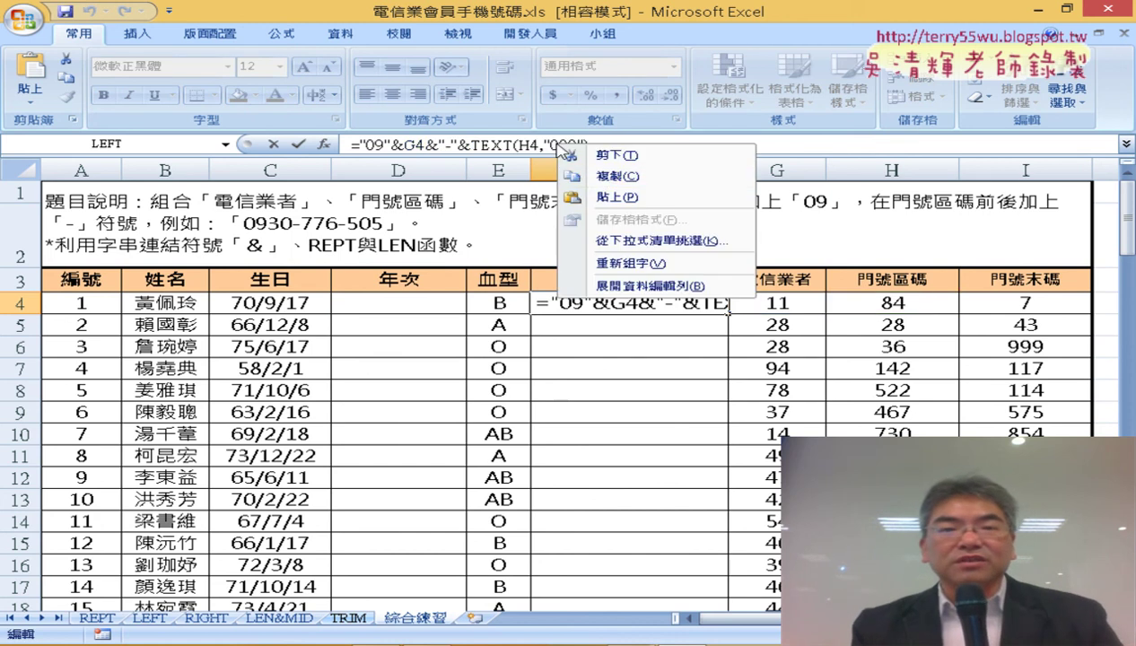
pyautogui.click(617, 176)
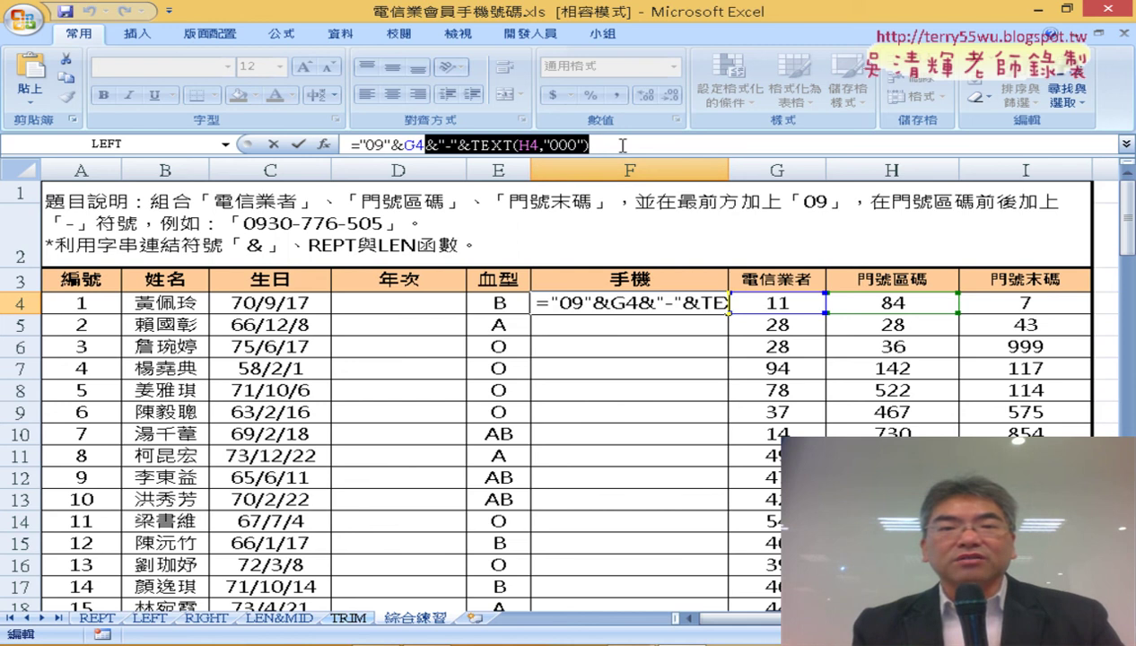
pyautogui.click(639, 145)
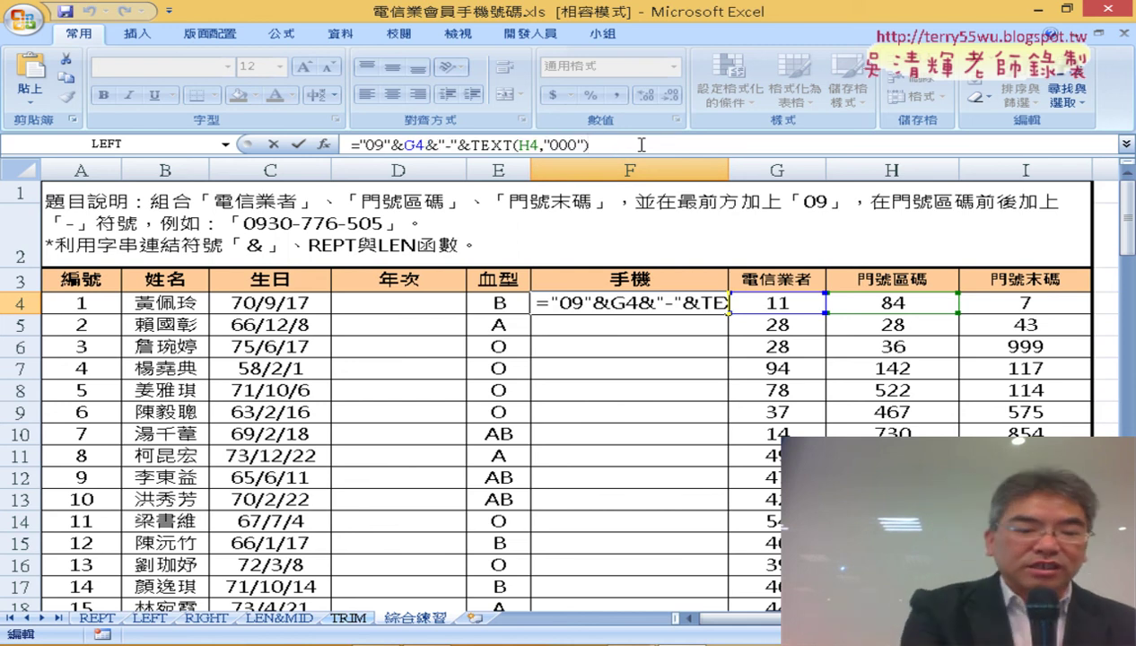
pyautogui.hotkey('ctrl', 'v')
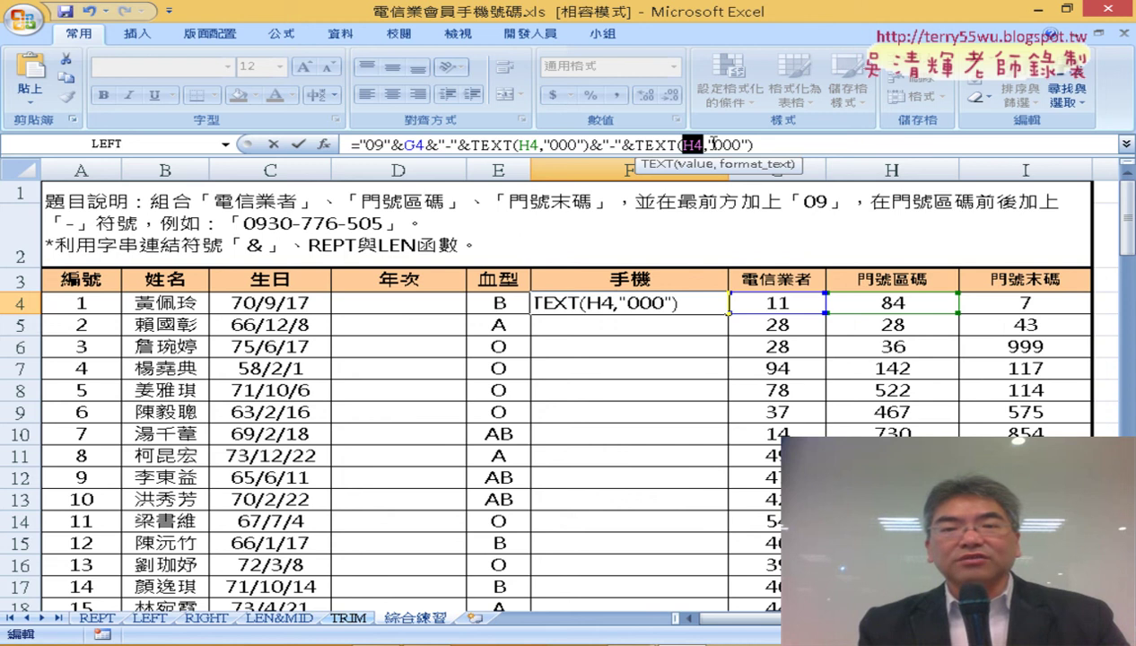
pyautogui.click(1041, 303)
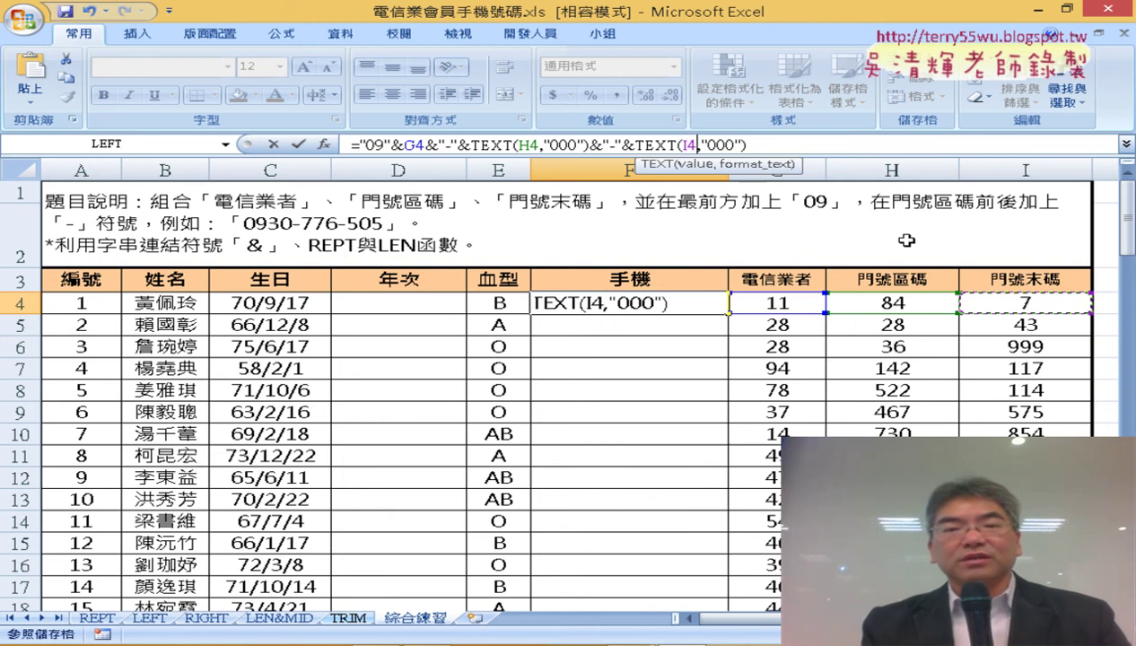
pyautogui.click(298, 144)
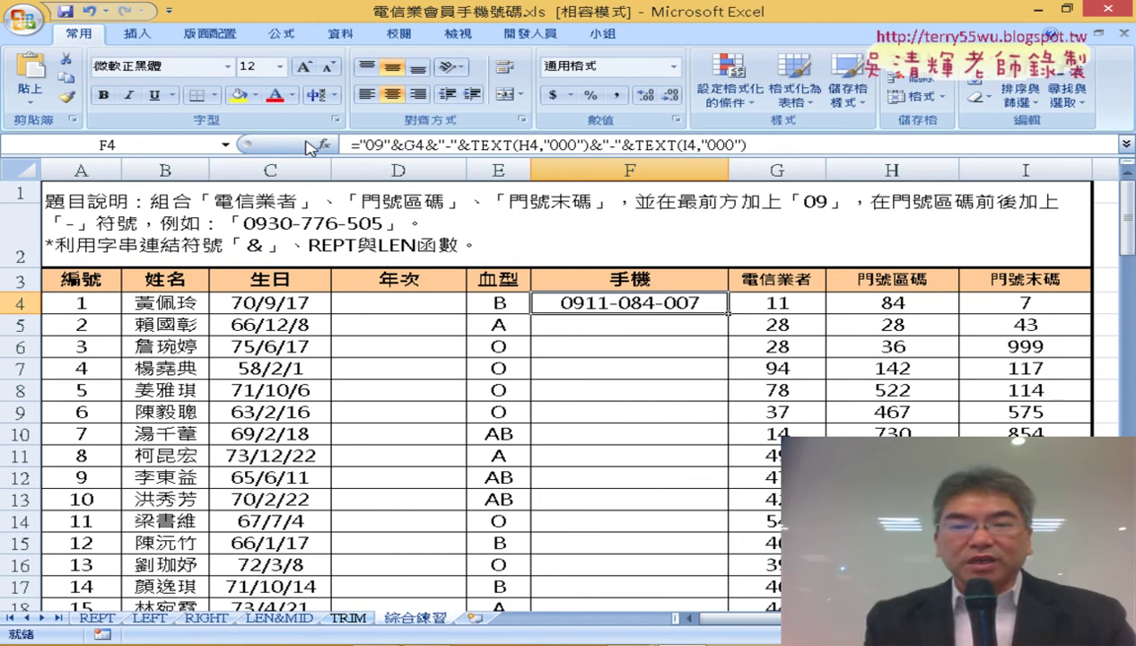
# - Fill F4's formula down column F and highlight its TEXT(H4,"000") part
pyautogui.doubleClick(726, 315)
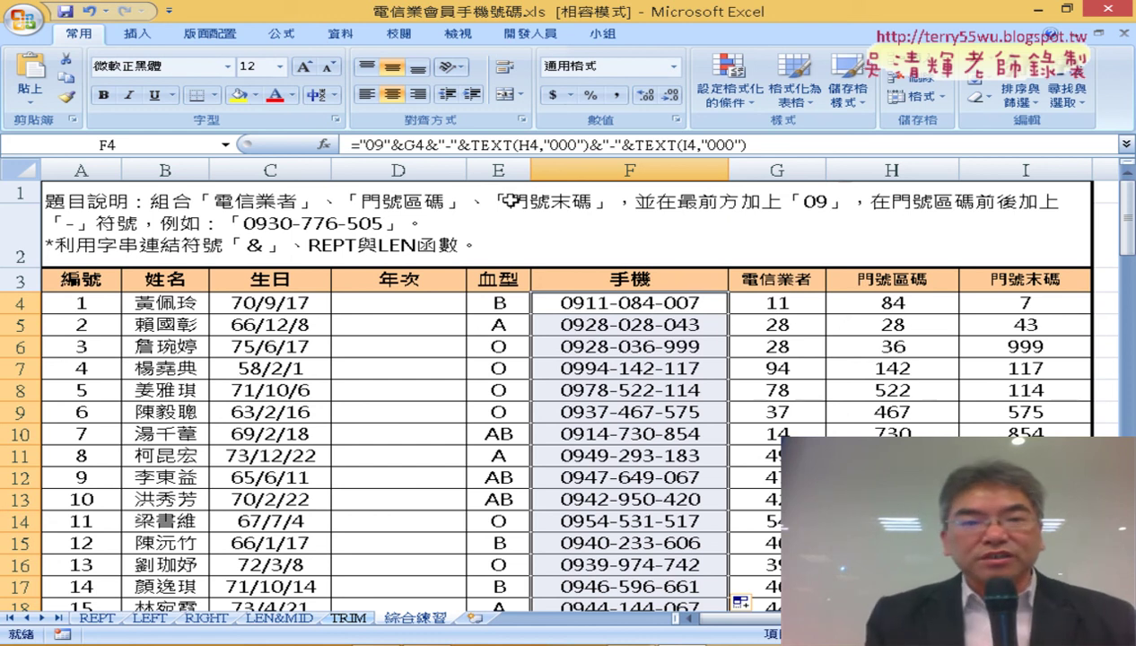
pyautogui.moveTo(471, 145)
pyautogui.mouseDown()
pyautogui.moveTo(602, 146)
pyautogui.moveTo(591, 146)
pyautogui.mouseUp()
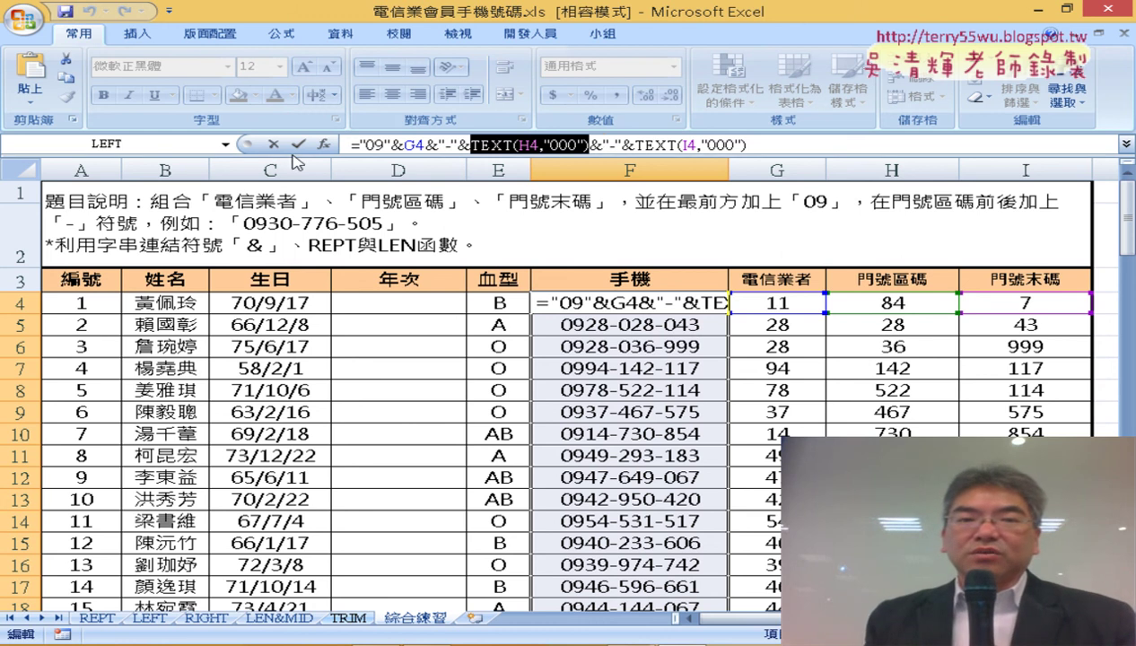
pyautogui.press('Return')
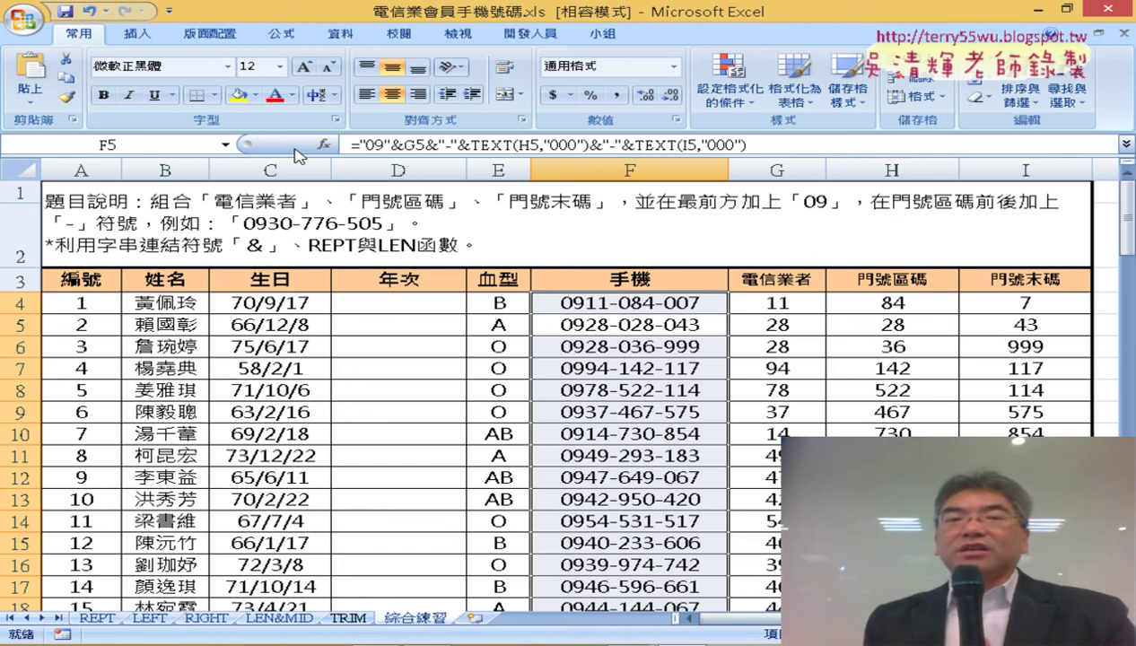
pyautogui.click(546, 146)
pyautogui.moveTo(544, 146); pyautogui.dragTo(586, 144)
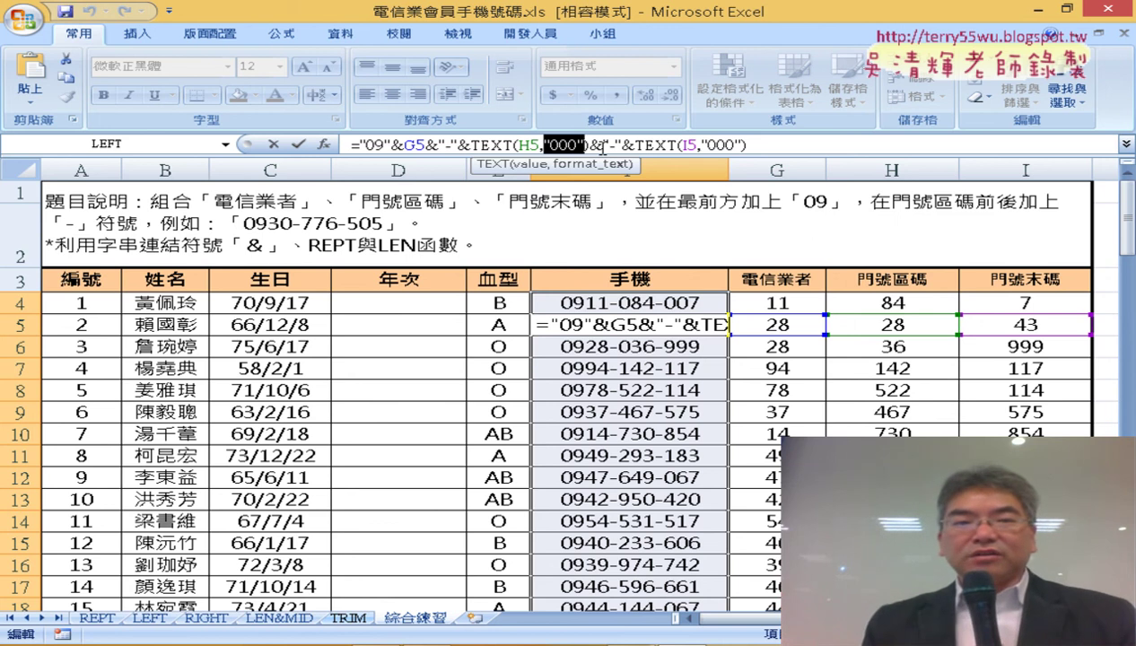
pyautogui.press('Return')
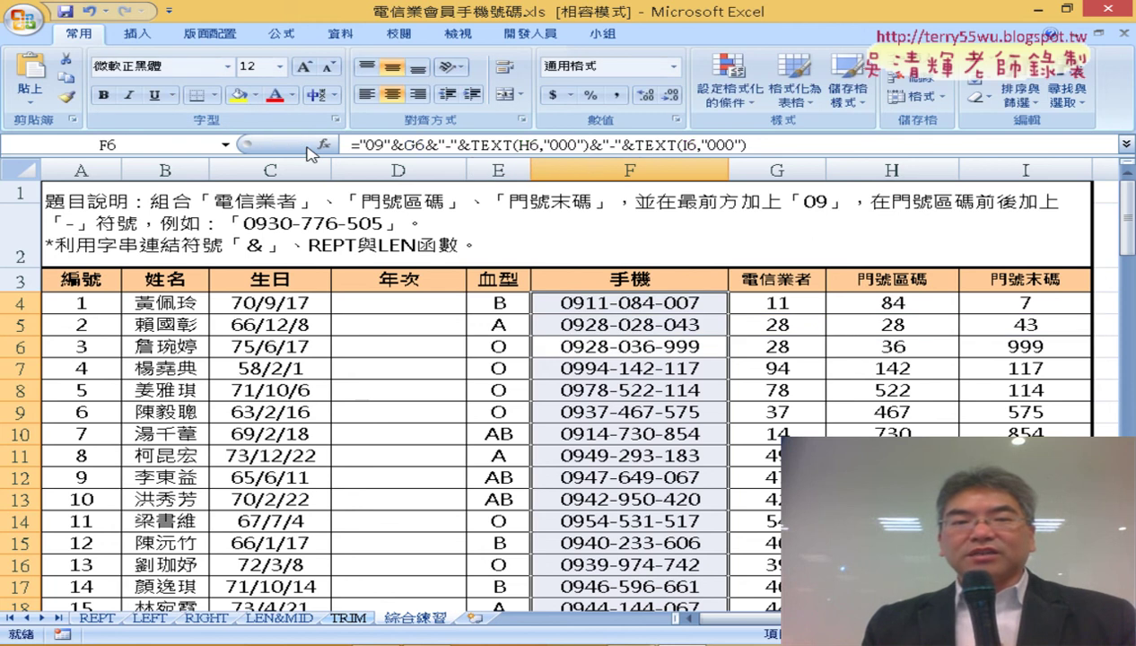
pyautogui.click(386, 171)
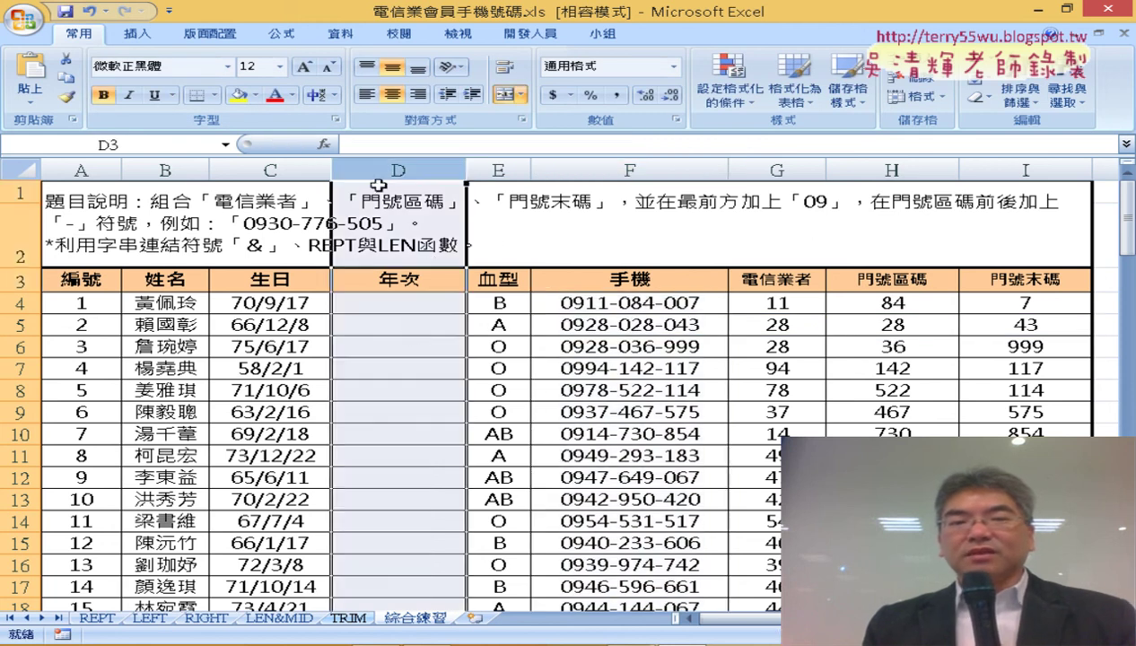
pyautogui.click(409, 304)
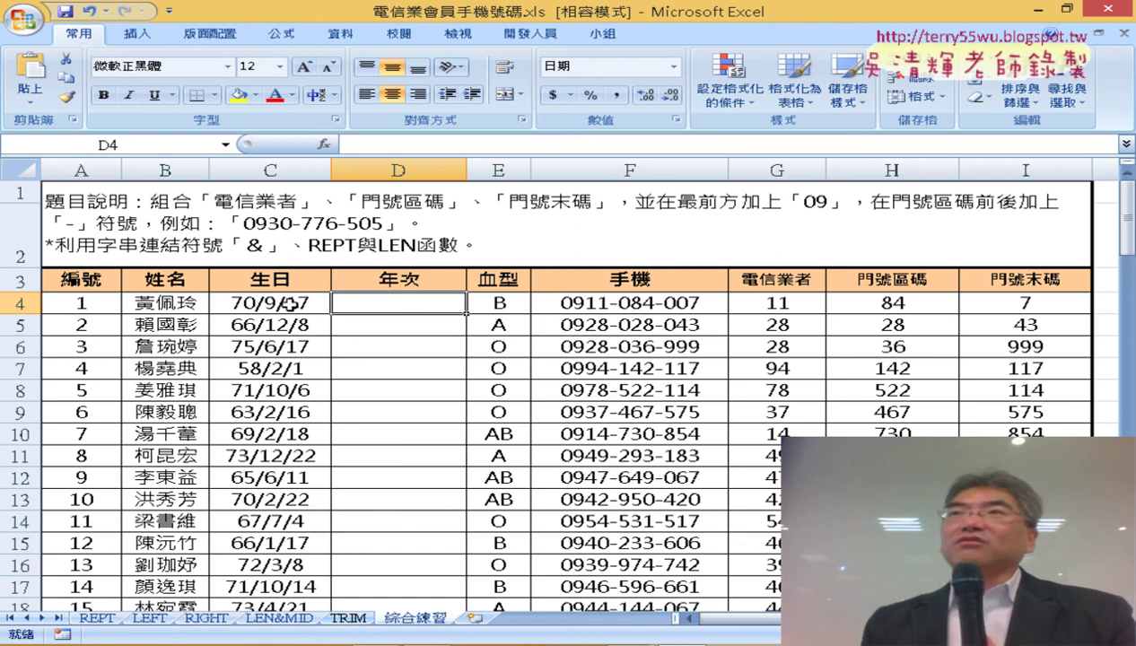
pyautogui.click(292, 304)
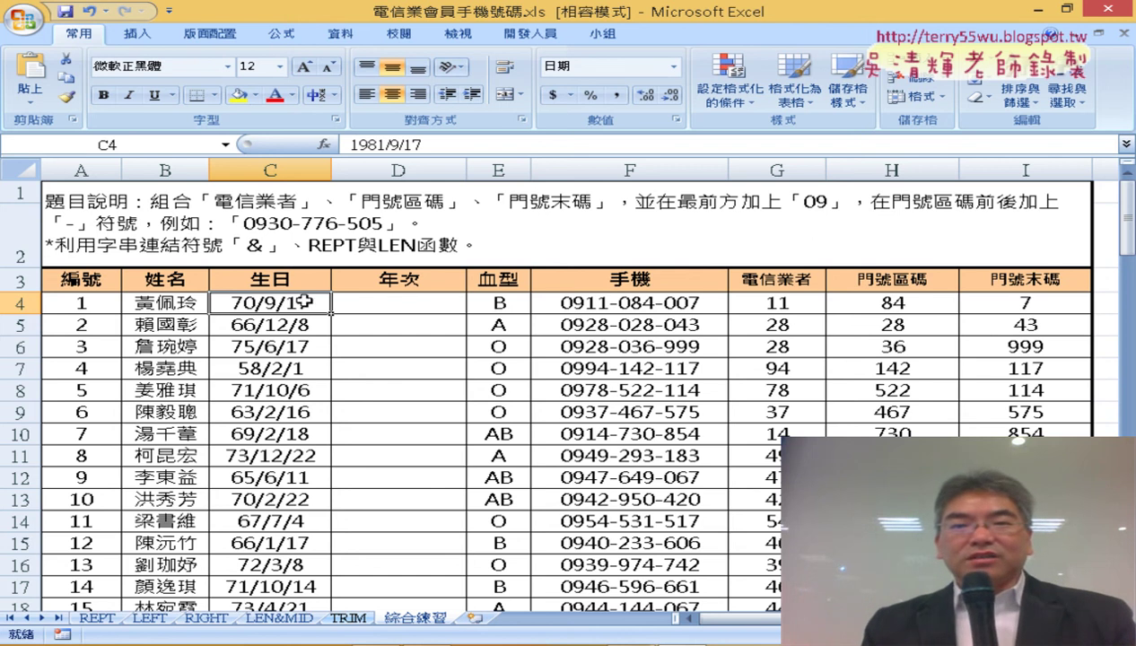
pyautogui.click(615, 306)
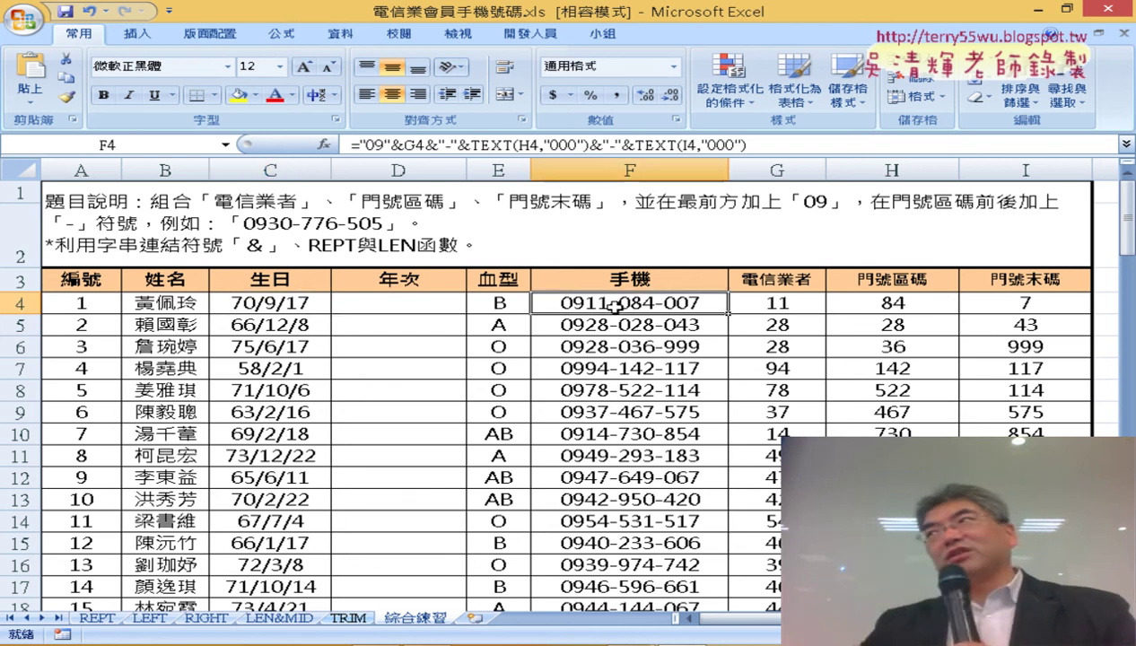